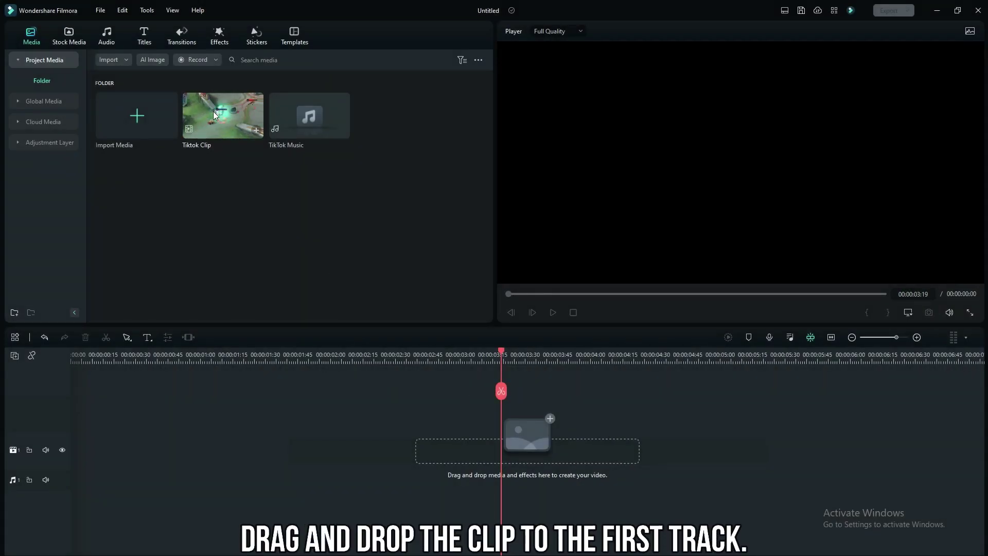
# Place the Tiktok Clip at the start of the first video track and split it at 00:00:03:51.
pyautogui.moveTo(213, 112); pyautogui.dragTo(58, 450)
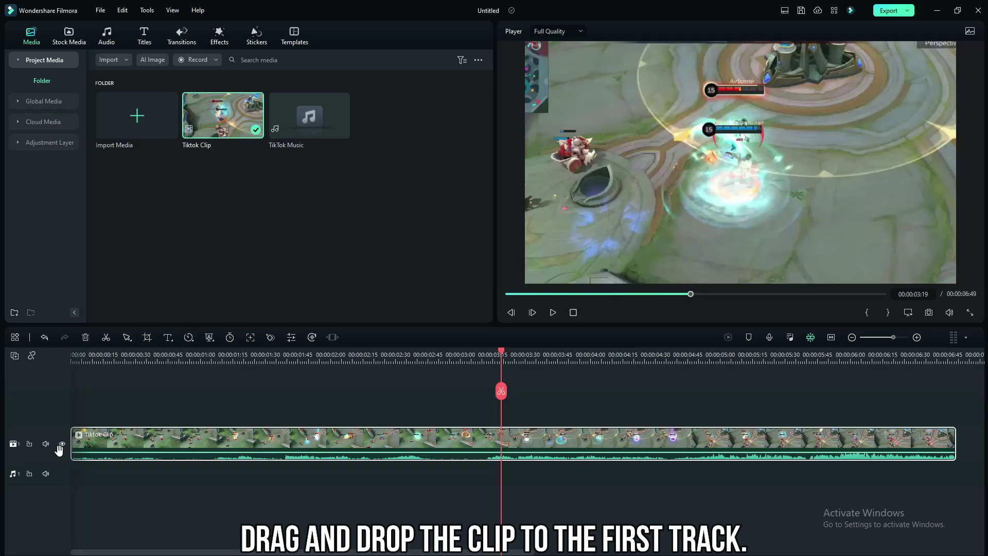
pyautogui.moveTo(449, 351); pyautogui.dragTo(565, 383)
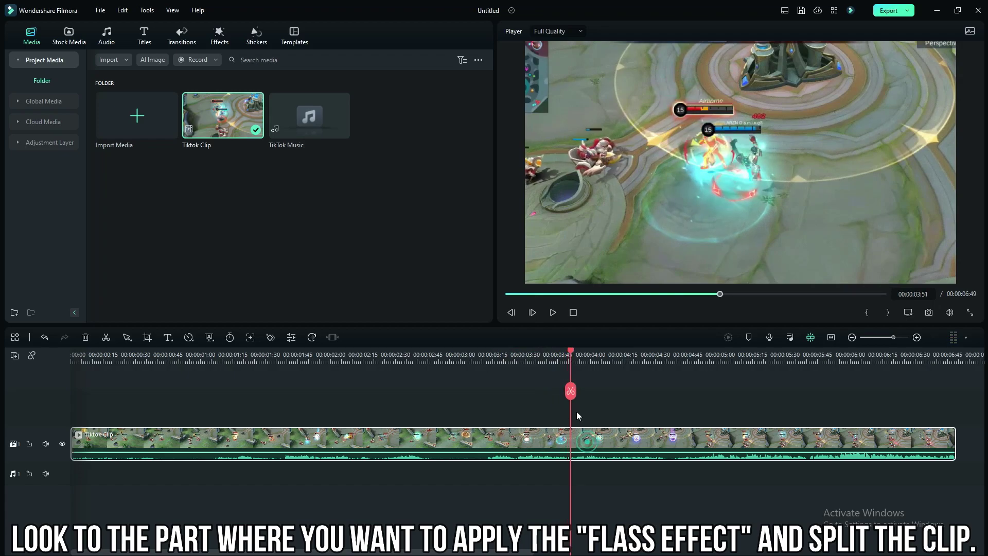
pyautogui.click(571, 391)
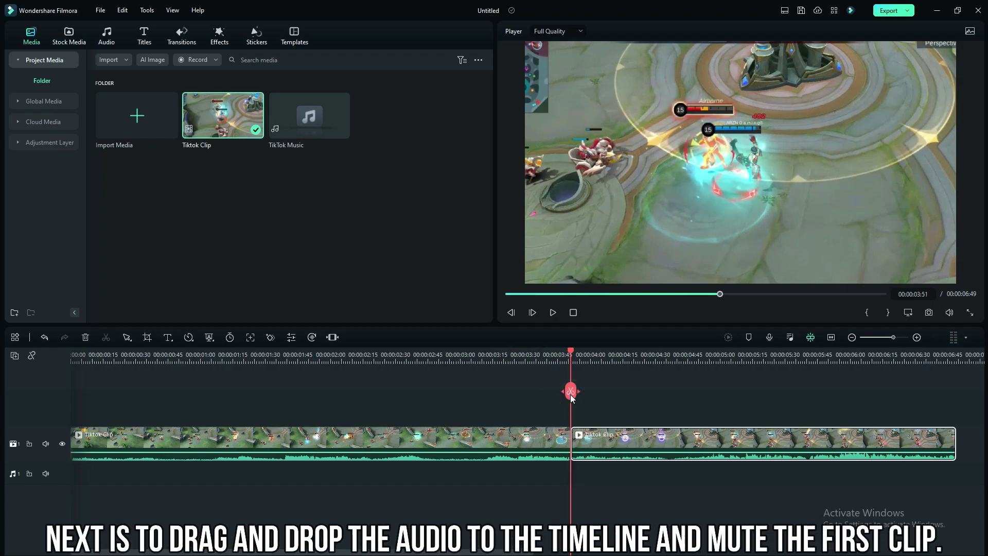
# Add TikTok Music at the start of the audio track and mute the first clip by lowering its volume fully.
pyautogui.click(467, 379)
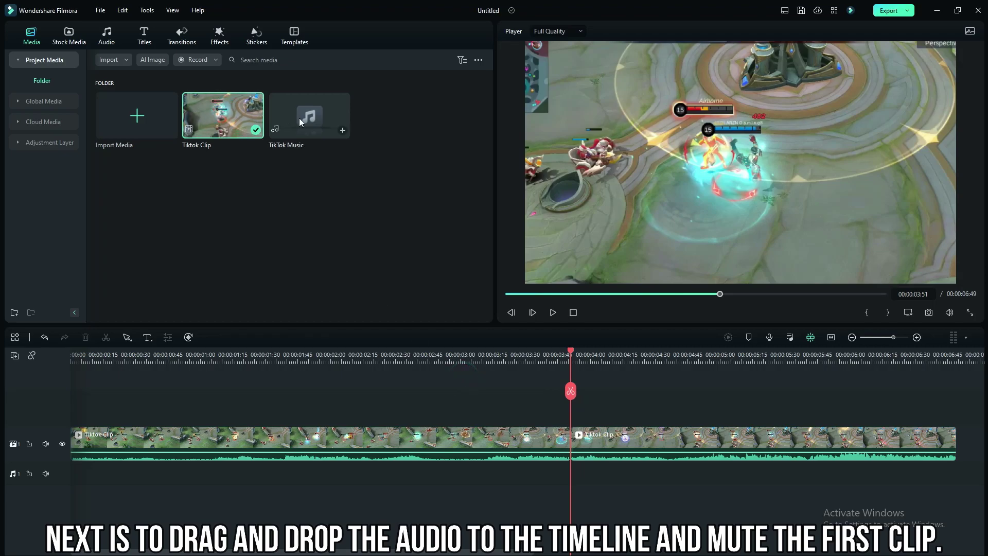
pyautogui.moveTo(300, 121); pyautogui.dragTo(66, 432)
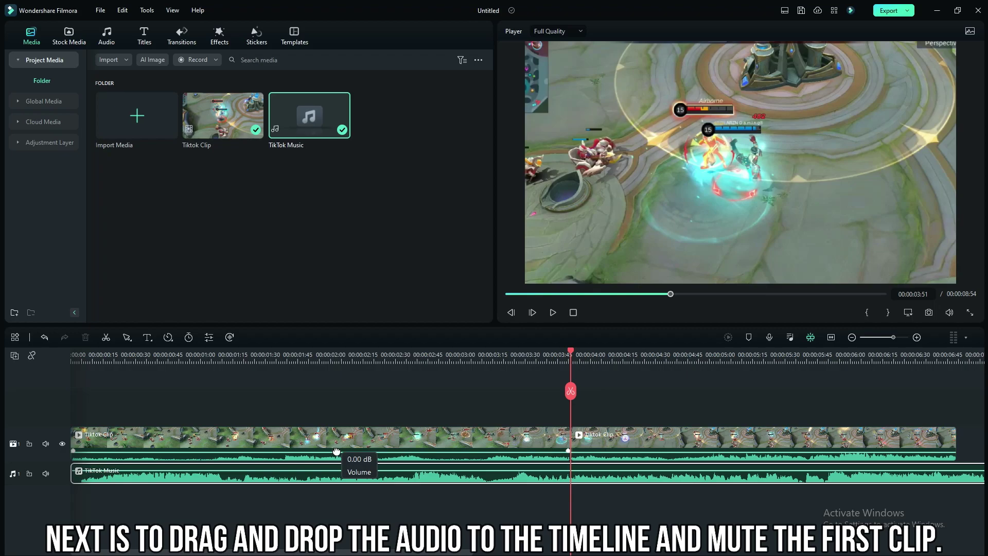
pyautogui.moveTo(336, 451); pyautogui.dragTo(336, 460)
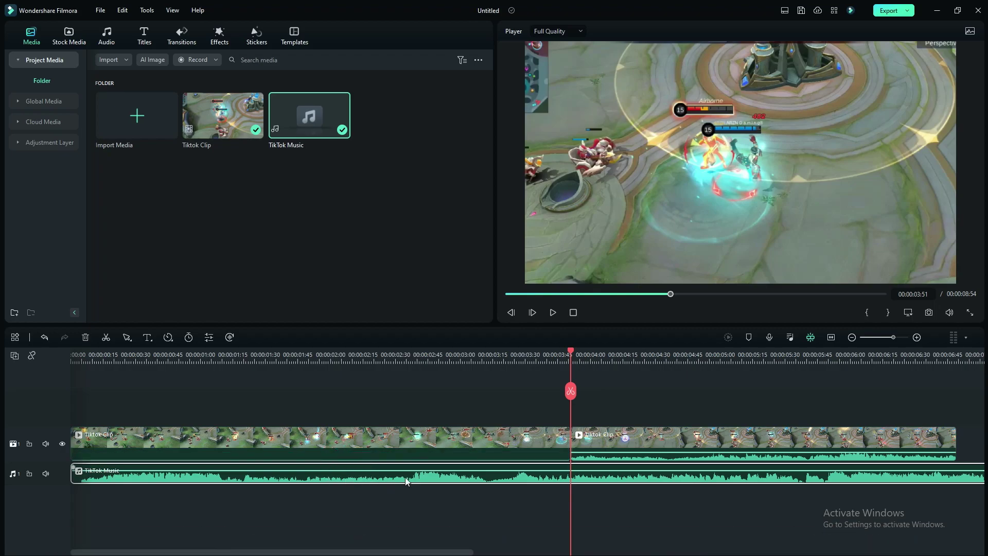
# Add a marker to the music at the first beat drop, 00:00:03:27.
pyautogui.click(405, 356)
pyautogui.press('space')
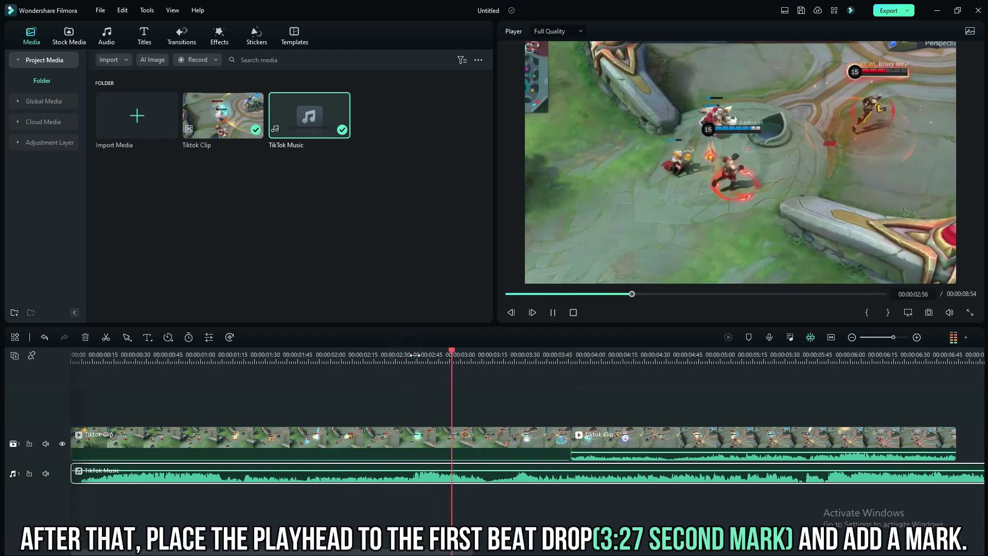
pyautogui.press('space')
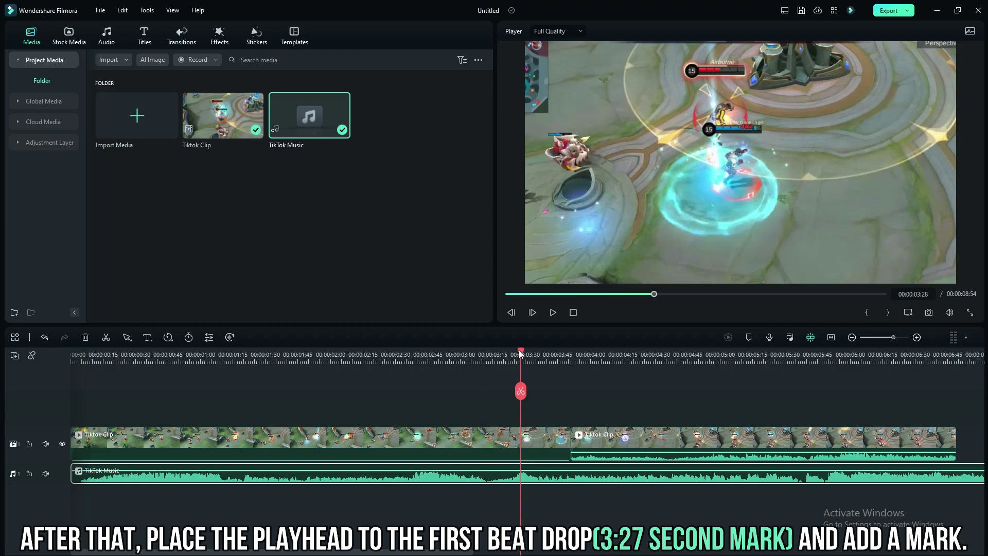
pyautogui.press('Left')
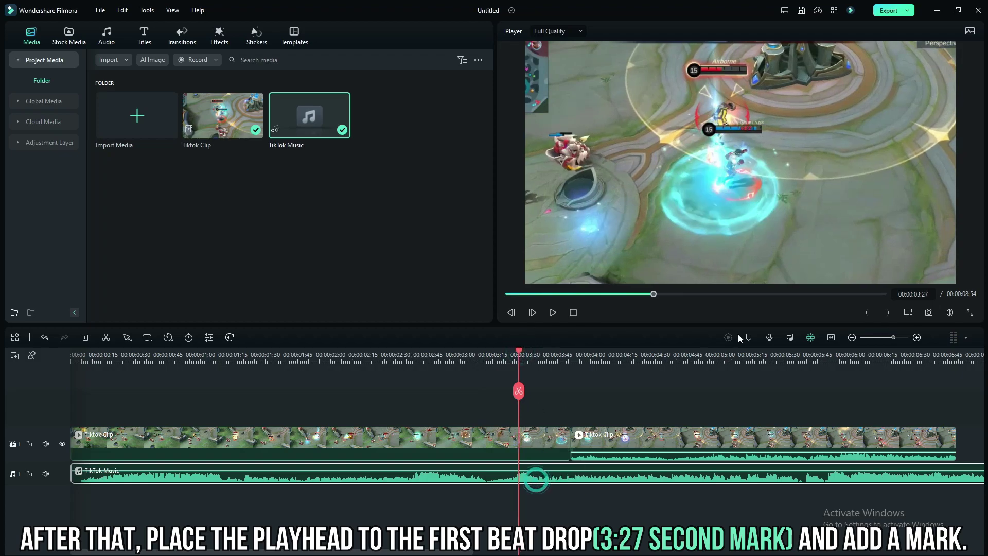
pyautogui.click(749, 337)
# Add a marker to the music at the second beat drop, 00:00:05:51.
pyautogui.press('space')
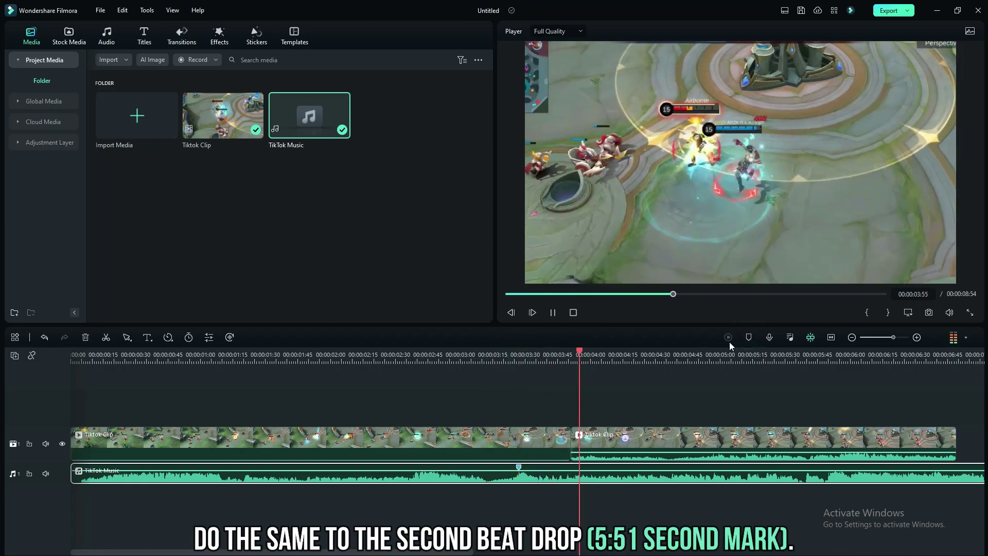
pyautogui.press('space')
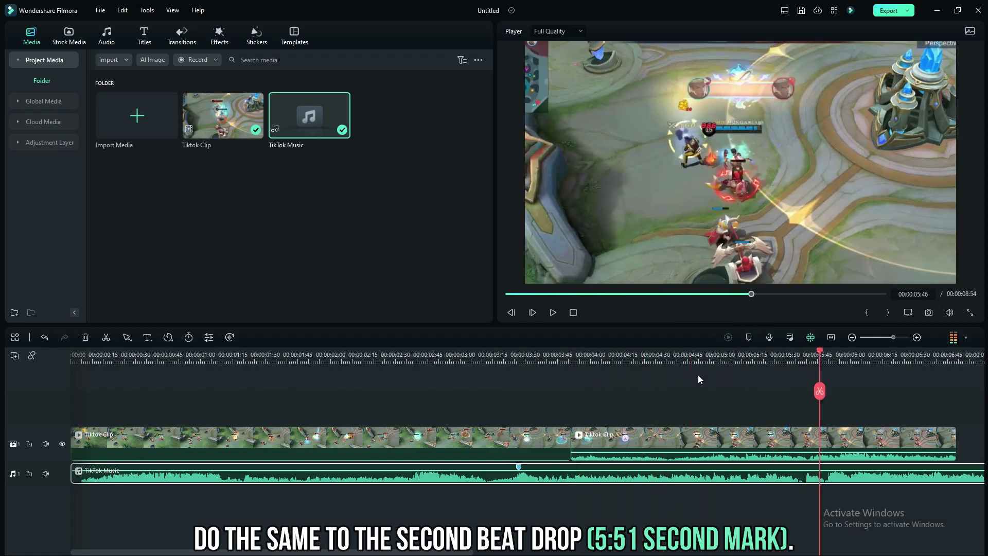
pyautogui.moveTo(824, 352)
pyautogui.mouseDown()
pyautogui.moveTo(864, 352)
pyautogui.moveTo(818, 354)
pyautogui.moveTo(831, 355)
pyautogui.mouseUp()
pyautogui.click(749, 337)
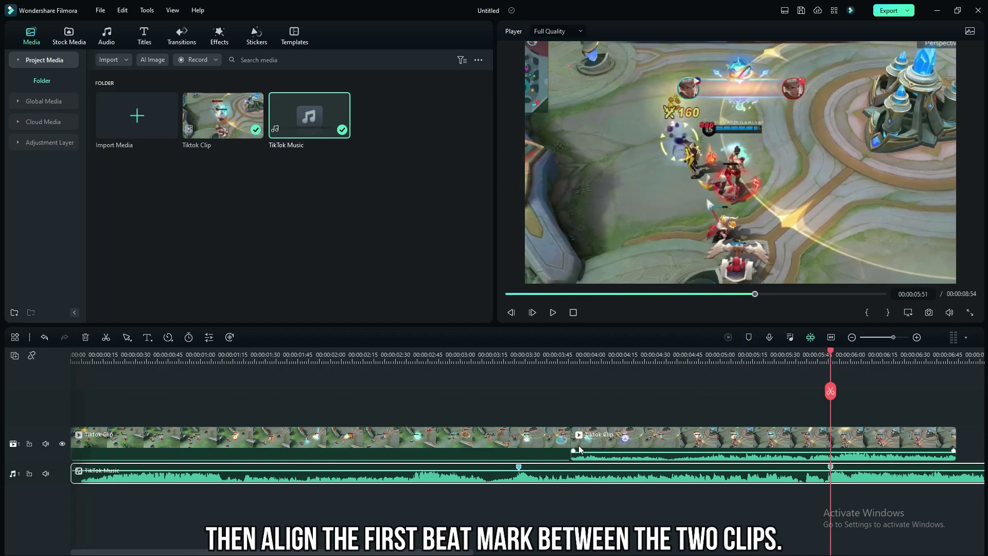
# Shift the music so its first beat marker aligns with the cut between the two clips at 00:00:03:51.
pyautogui.click(570, 362)
pyautogui.click(586, 443)
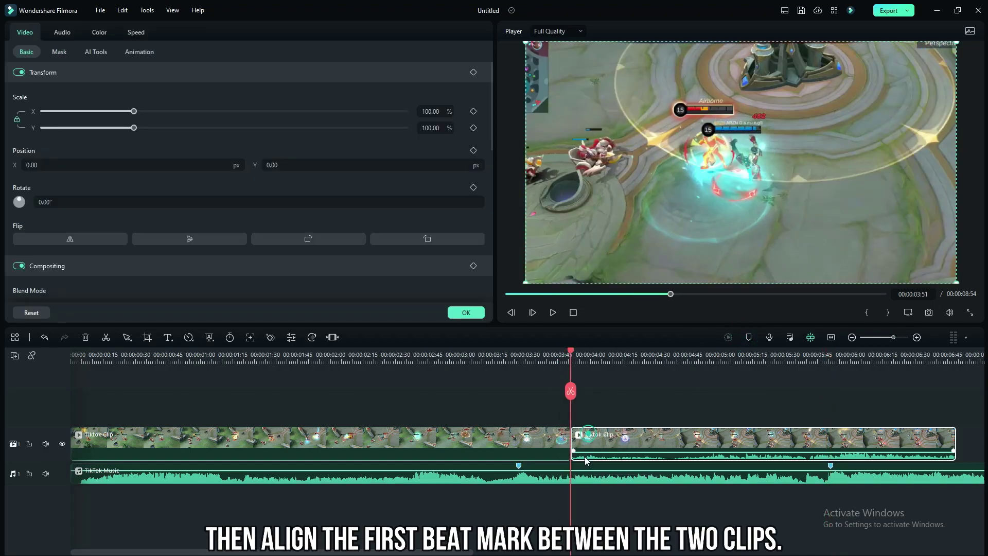
pyautogui.moveTo(581, 484); pyautogui.dragTo(640, 480)
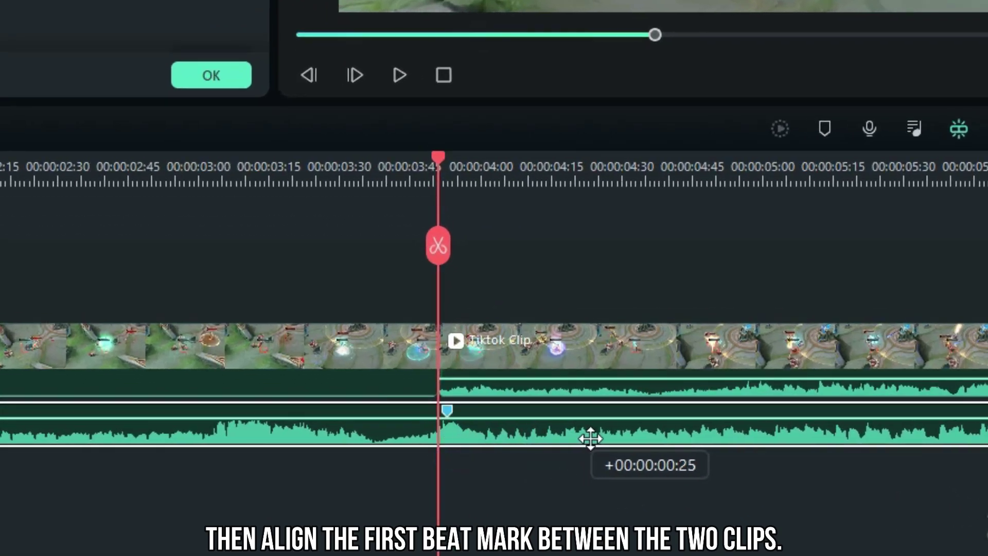
pyautogui.moveTo(590, 438); pyautogui.dragTo(585, 443)
pyautogui.click(542, 357)
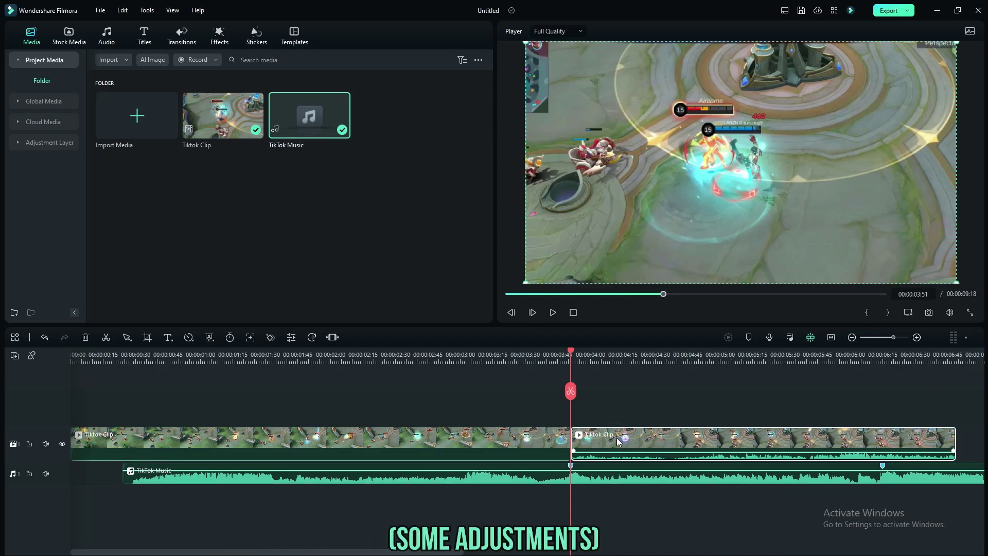
# Split the first clip where the music starts, at 00:00:00:24, and delete the leading piece.
pyautogui.click(122, 359)
pyautogui.click(166, 441)
pyautogui.click(122, 392)
pyautogui.click(106, 444)
pyautogui.press('Delete')
# Move the remaining clips and the music together back to the start of the timeline.
pyautogui.moveTo(287, 379); pyautogui.dragTo(586, 476)
pyautogui.moveTo(466, 438); pyautogui.dragTo(415, 438)
pyautogui.click(435, 393)
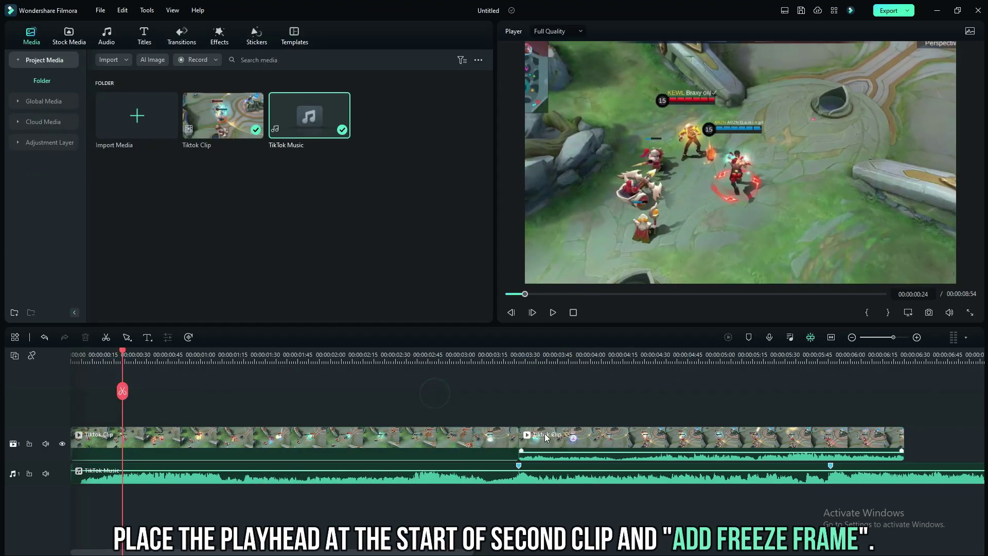
# Insert a freeze frame at the start of the second clip, at 00:00:03:27.
pyautogui.click(540, 442)
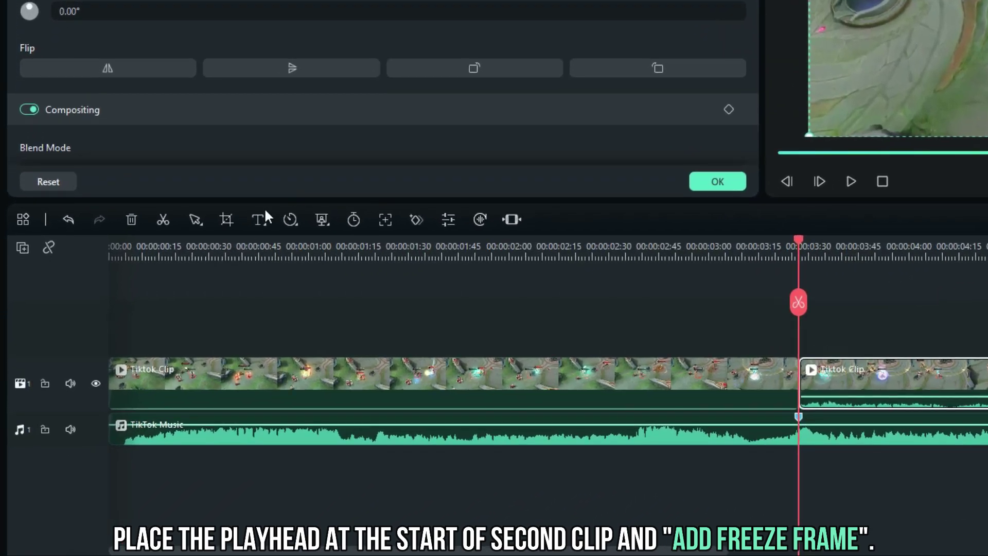
pyautogui.click(188, 337)
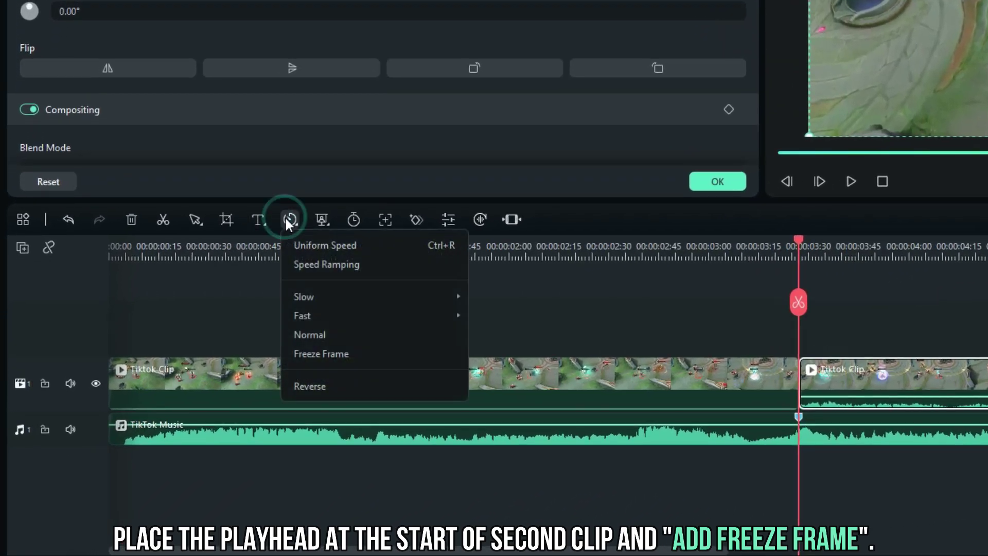
pyautogui.click(344, 353)
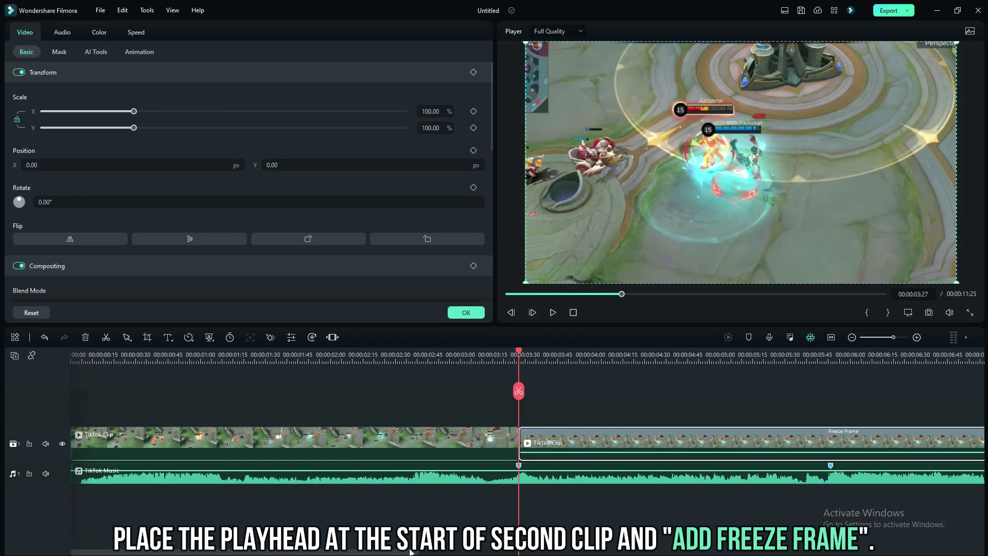
# Extend the freeze frame to the end of the music and split the clip at the second beat marker, 00:00:05:51.
pyautogui.moveTo(411, 552); pyautogui.dragTo(606, 551)
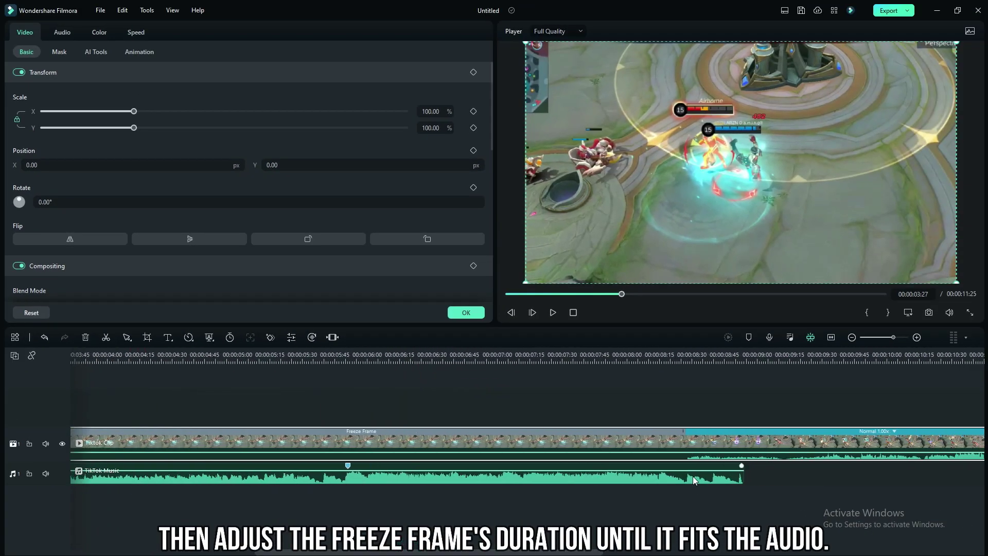
pyautogui.moveTo(687, 442); pyautogui.dragTo(745, 441)
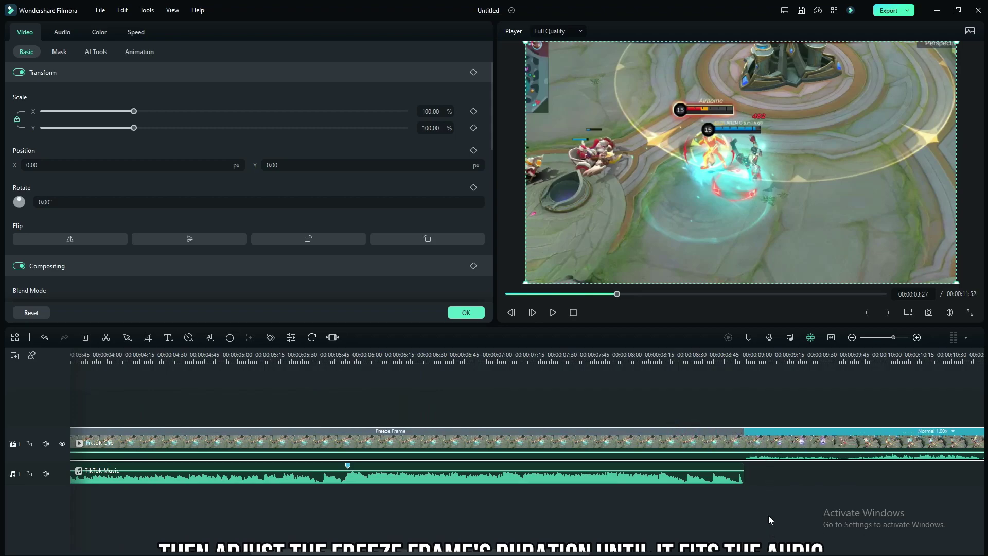
pyautogui.click(743, 432)
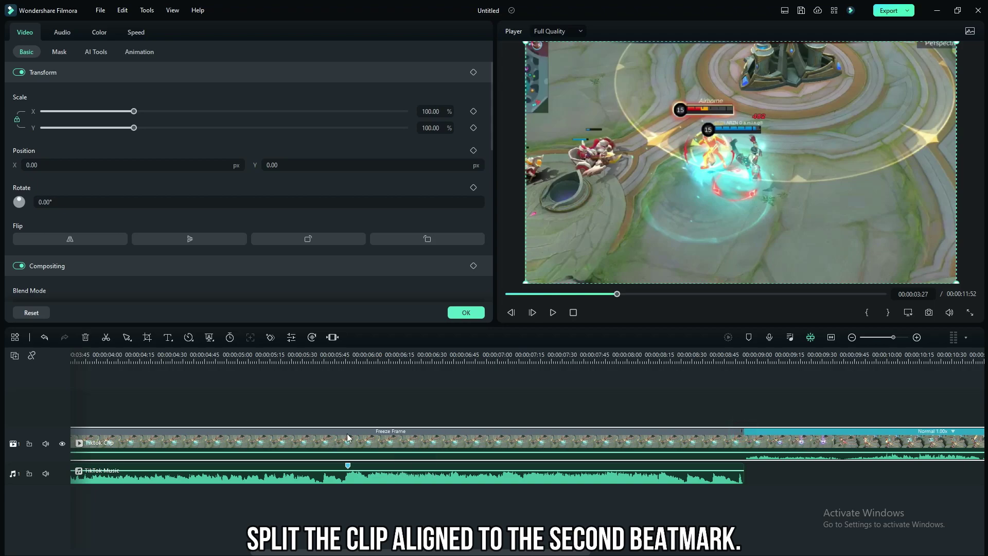
pyautogui.click(348, 466)
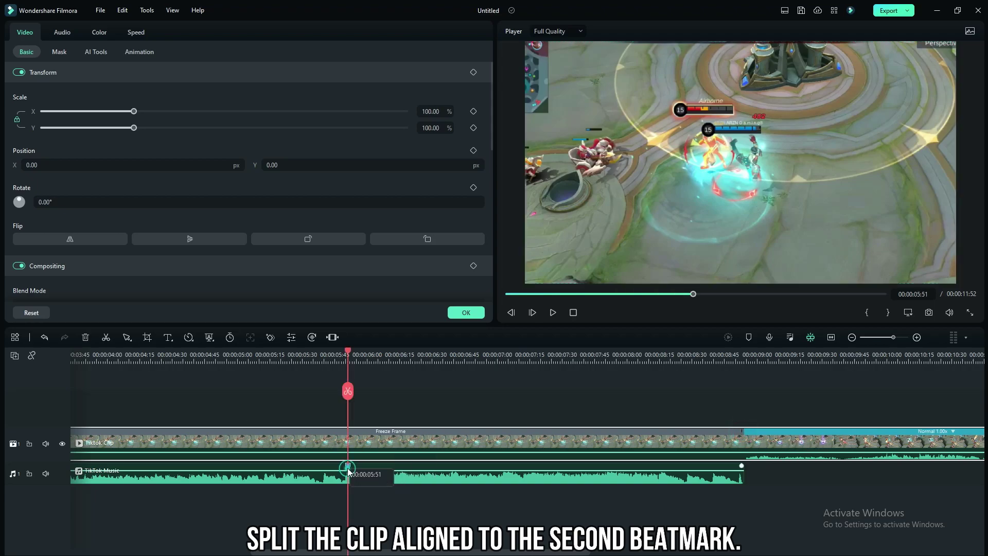
pyautogui.click(348, 392)
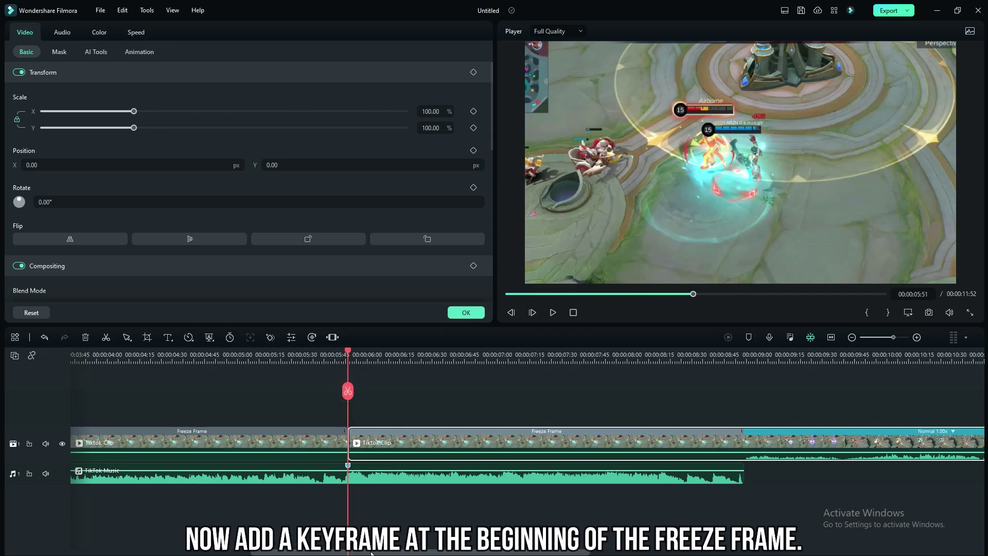
# Add a keyframe at the start of the first freeze frame segment, at 00:00:03:27.
pyautogui.moveTo(366, 552); pyautogui.dragTo(324, 551)
pyautogui.click(331, 448)
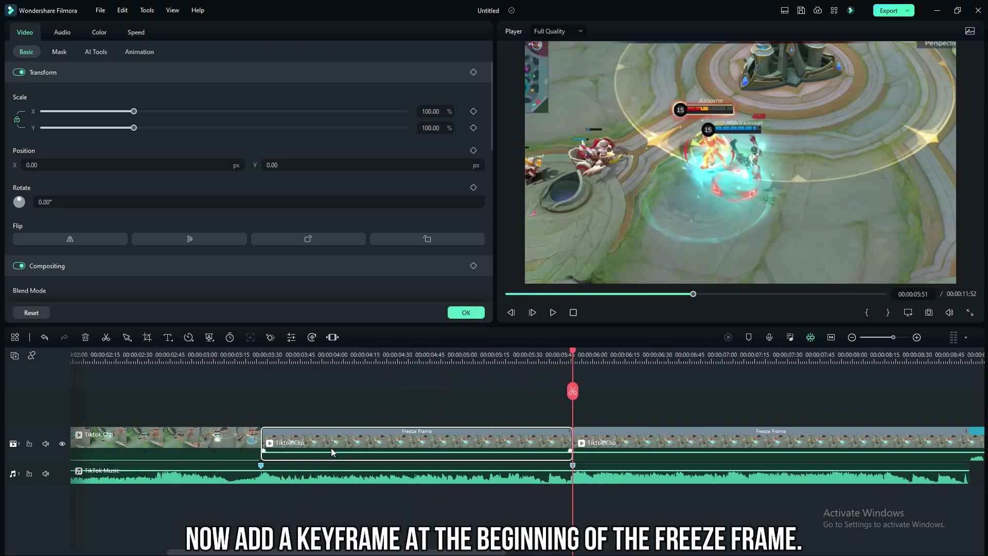
pyautogui.click(259, 362)
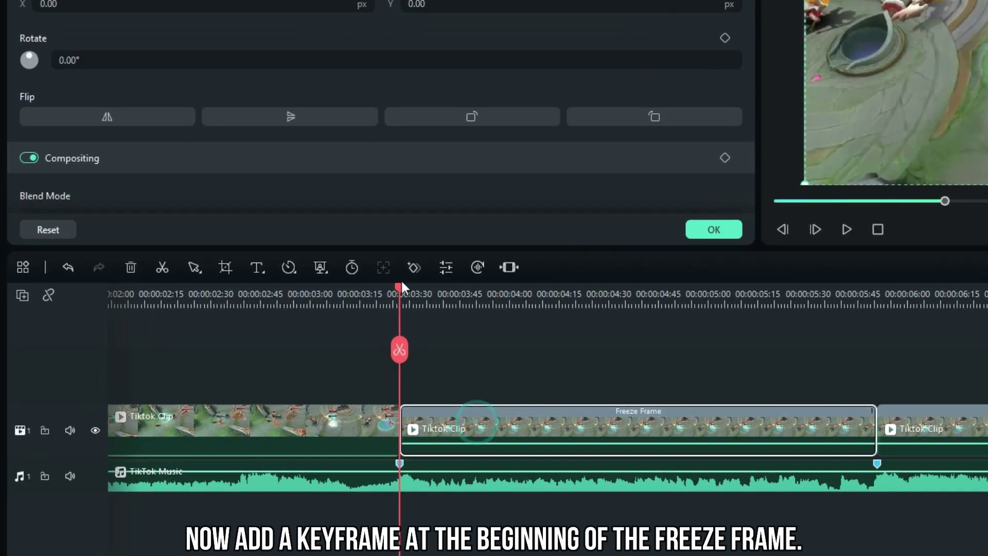
pyautogui.click(412, 269)
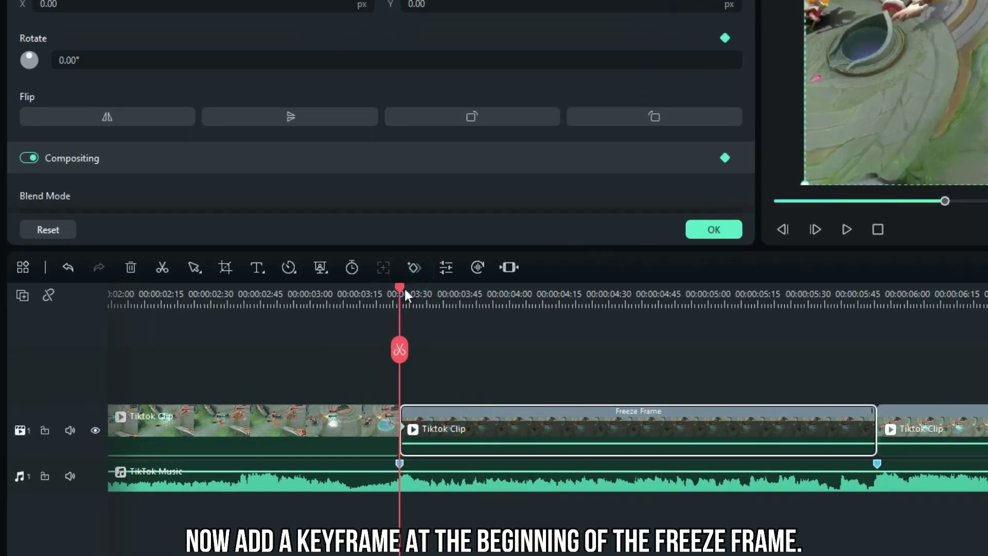
# Add a keyframe at the end of the first freeze frame segment, 00:00:05:51, and set its scale to 110%.
pyautogui.click(467, 297)
pyautogui.moveTo(594, 342); pyautogui.dragTo(911, 409)
pyautogui.doubleClick(854, 423)
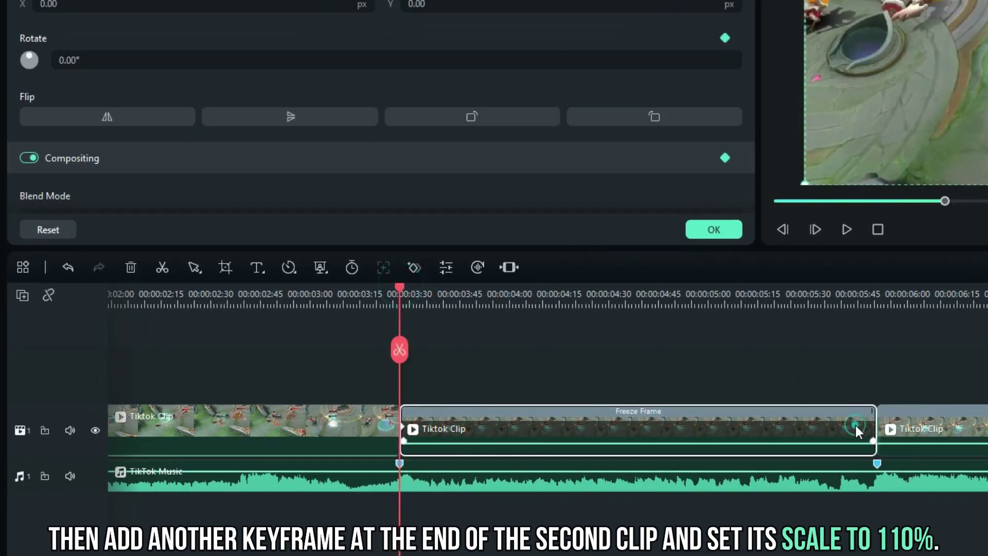
pyautogui.doubleClick(937, 420)
pyautogui.click(865, 423)
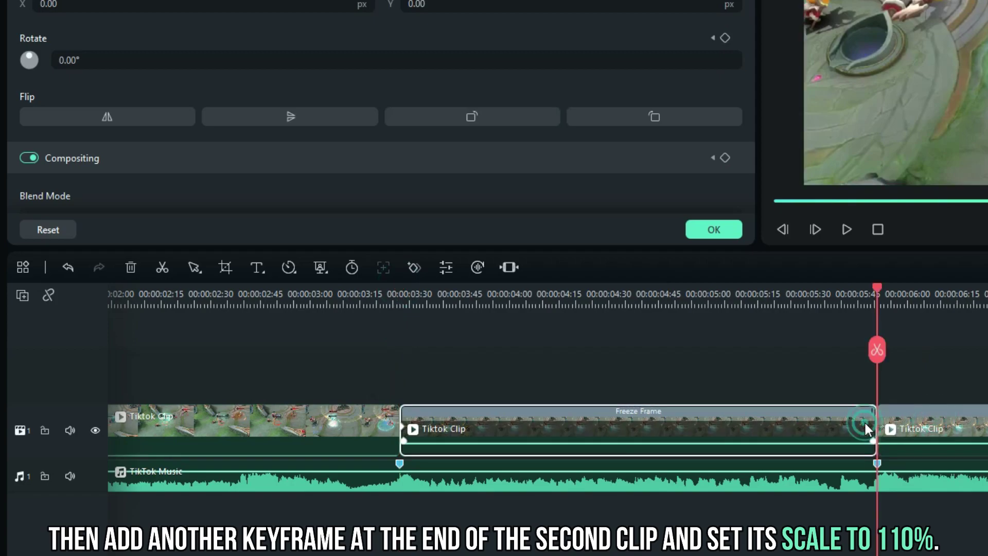
pyautogui.click(415, 267)
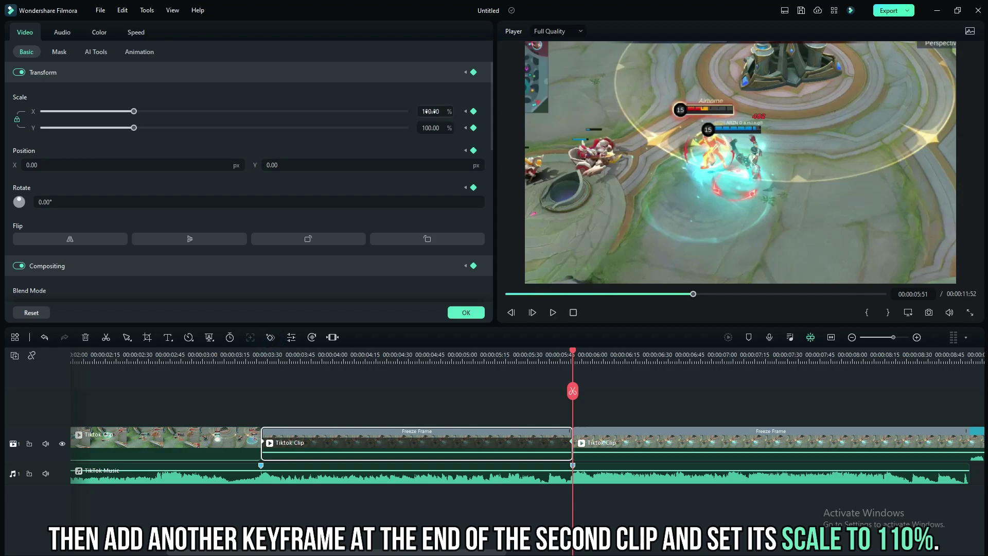
pyautogui.press('Delete')
pyautogui.write('1')
pyautogui.press('Return')
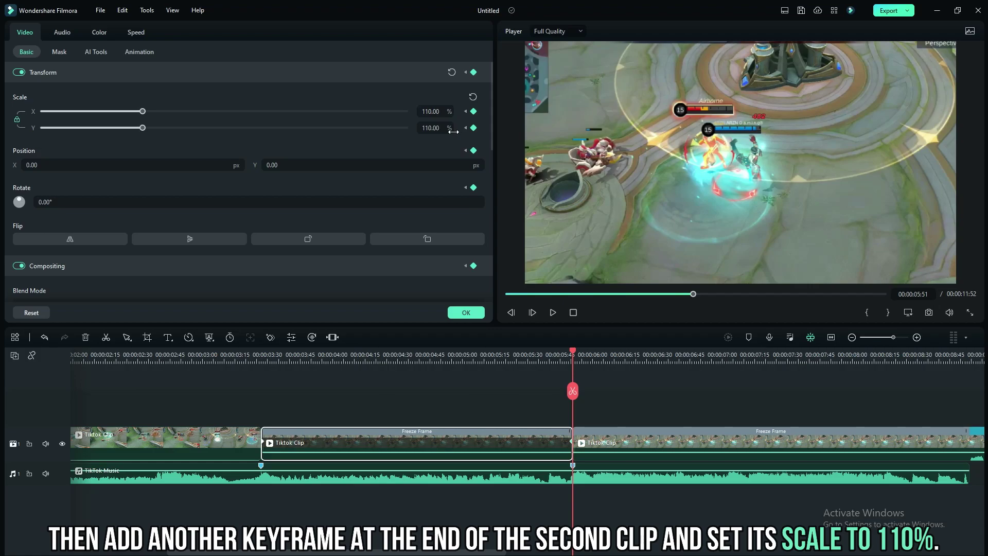
pyautogui.click(466, 312)
# Add a keyframe 10 frames before the segment's end keyframe, at 00:00:05:41, and set its scale to 120%.
pyautogui.click(549, 359)
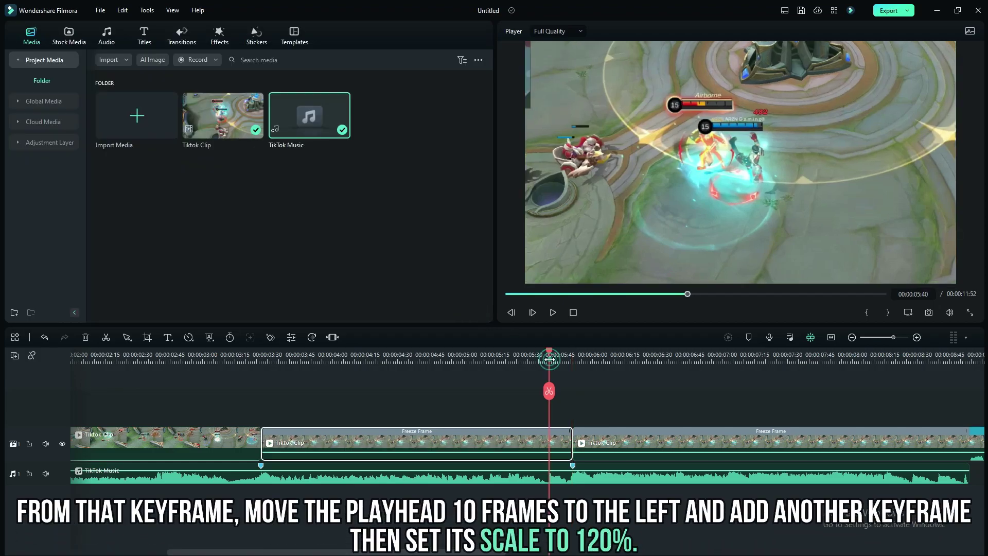
pyautogui.click(575, 360)
pyautogui.press('Left')
pyautogui.press('Left')
pyautogui.press('Left')
pyautogui.press('Left')
pyautogui.press('Left')
pyautogui.press('Left')
pyautogui.press('Left')
pyautogui.press('Left')
pyautogui.press('Left')
pyautogui.press('Left')
pyautogui.press('Left')
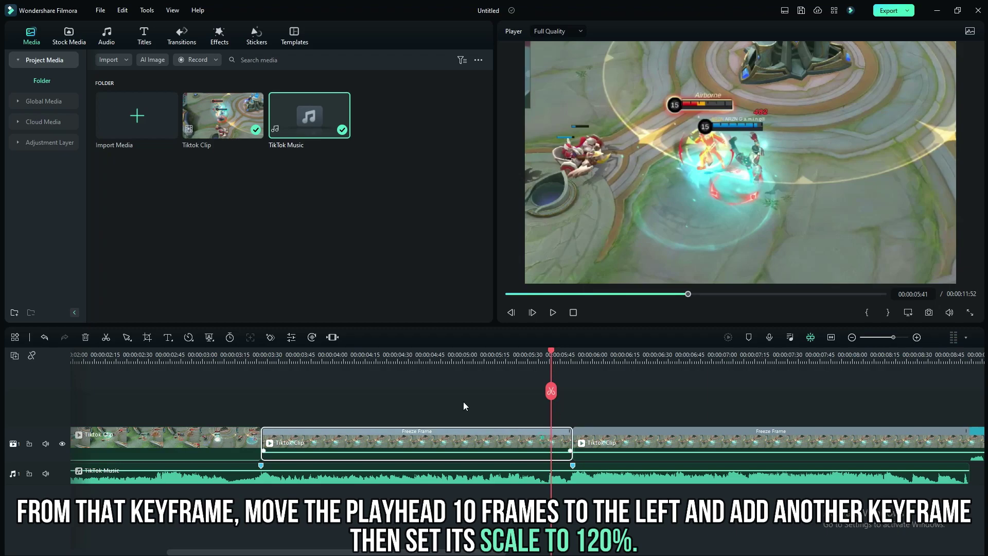
pyautogui.click(270, 337)
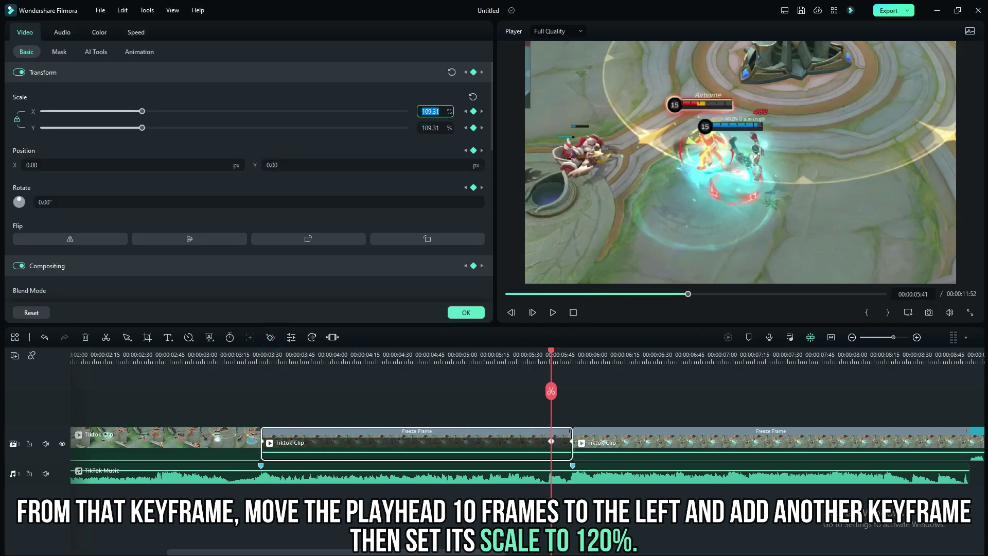
pyautogui.write('120')
pyautogui.press('Return')
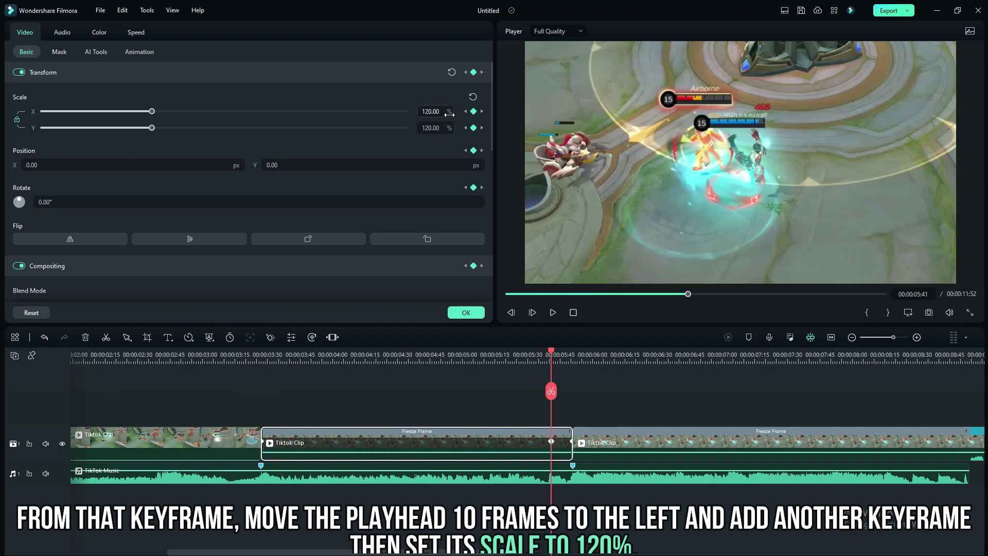
# Play back the first freeze frame segment from just before its start to check the scale animation, then close its settings.
pyautogui.click(256, 354)
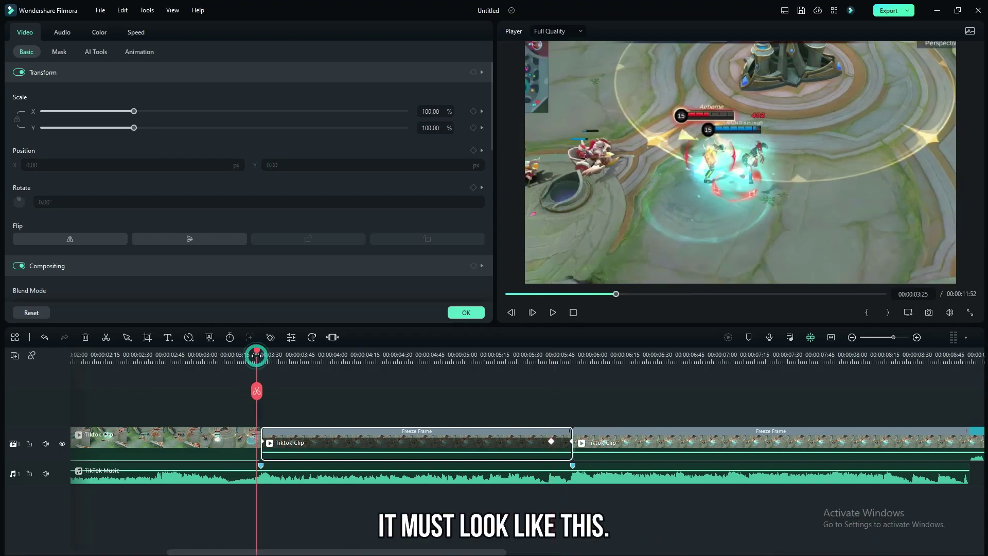
pyautogui.press('space')
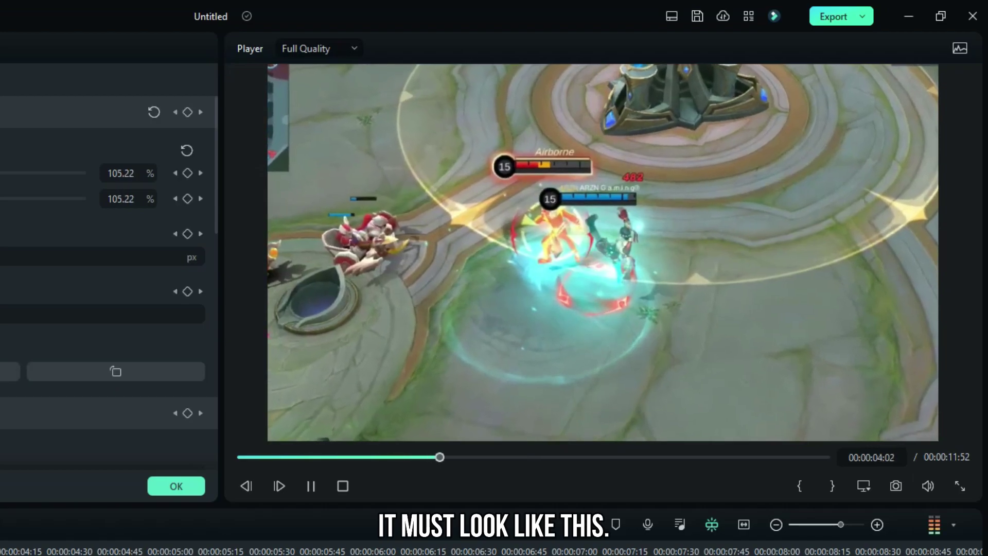
pyautogui.press('space')
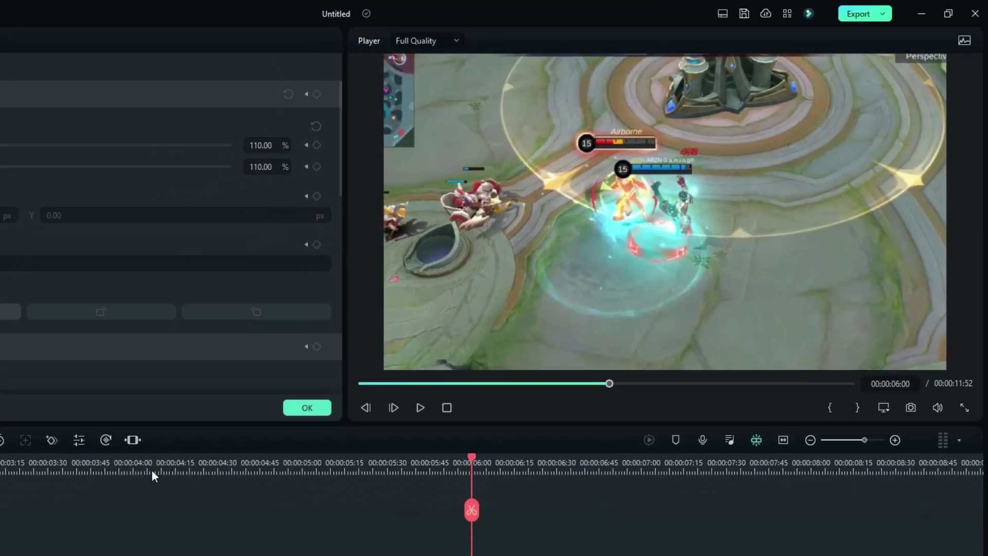
pyautogui.click(152, 470)
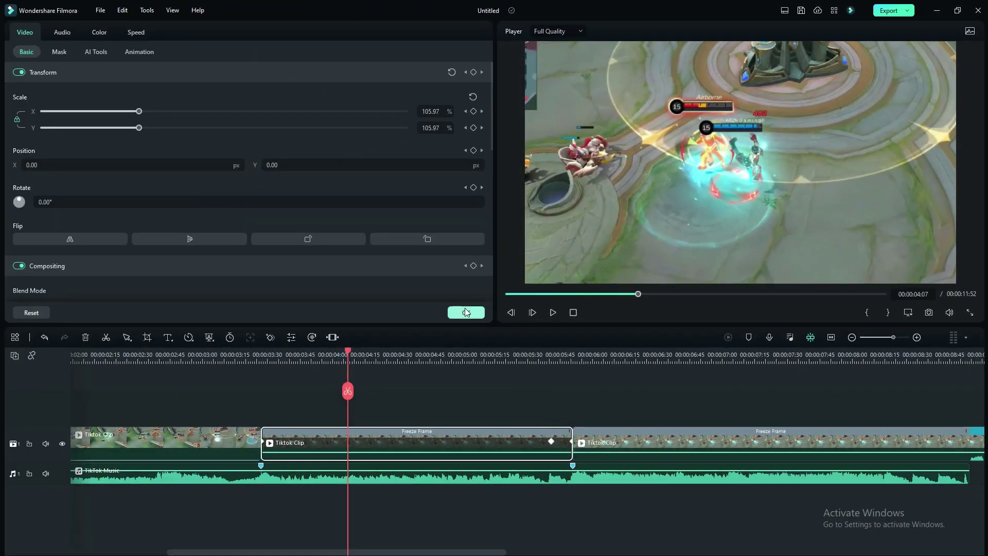
pyautogui.click(465, 313)
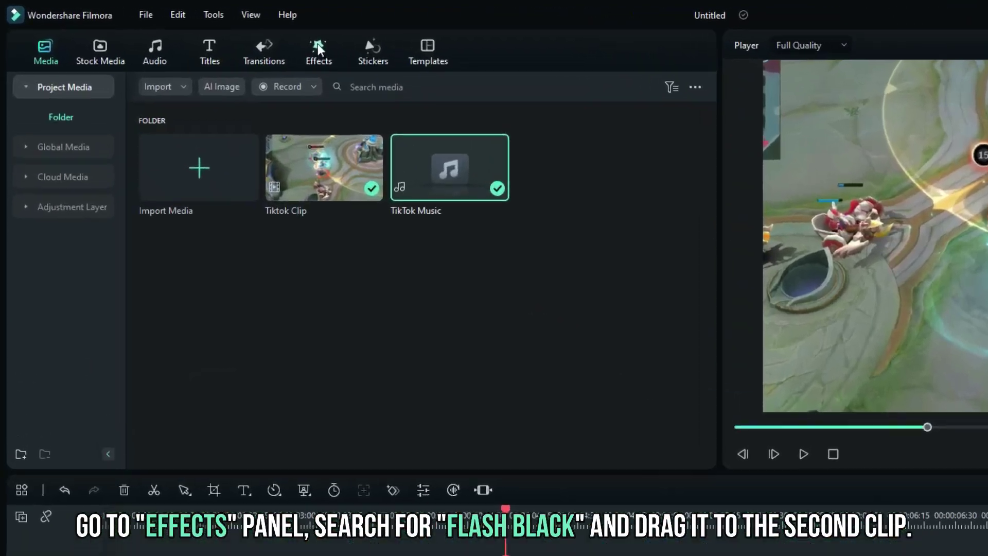
# Search the effects for "FLASH" and apply Flash Black to the first freeze frame segment.
pyautogui.click(218, 37)
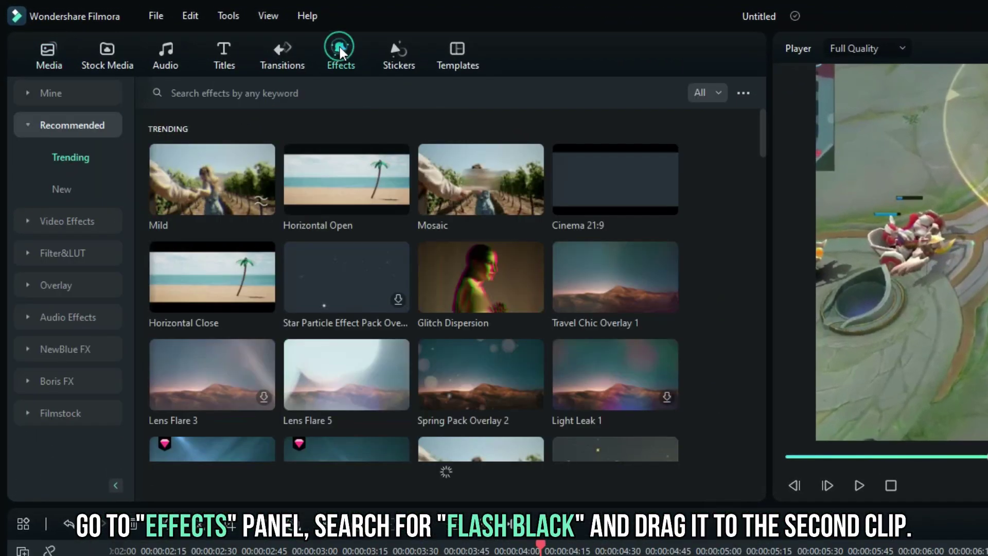
pyautogui.click(222, 85)
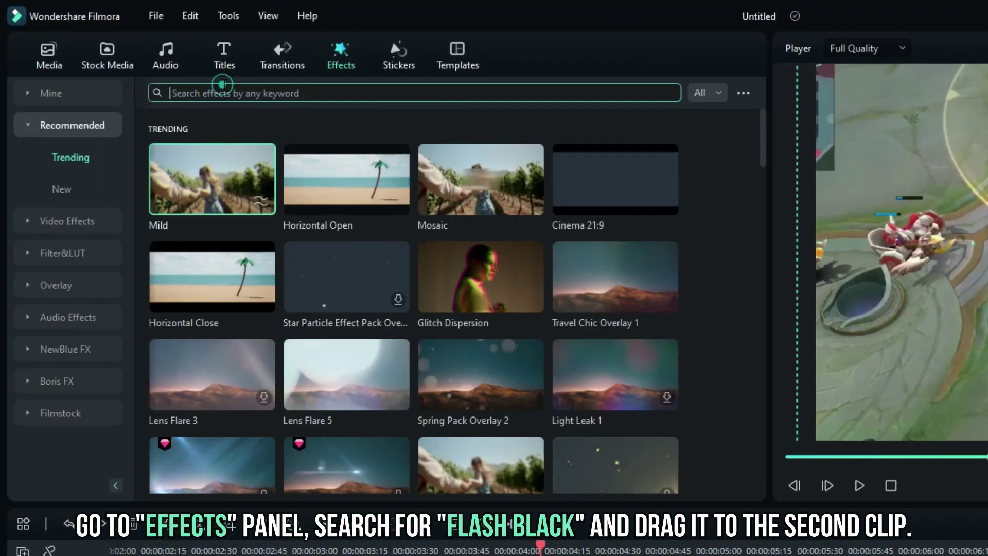
pyautogui.write('FLASH')
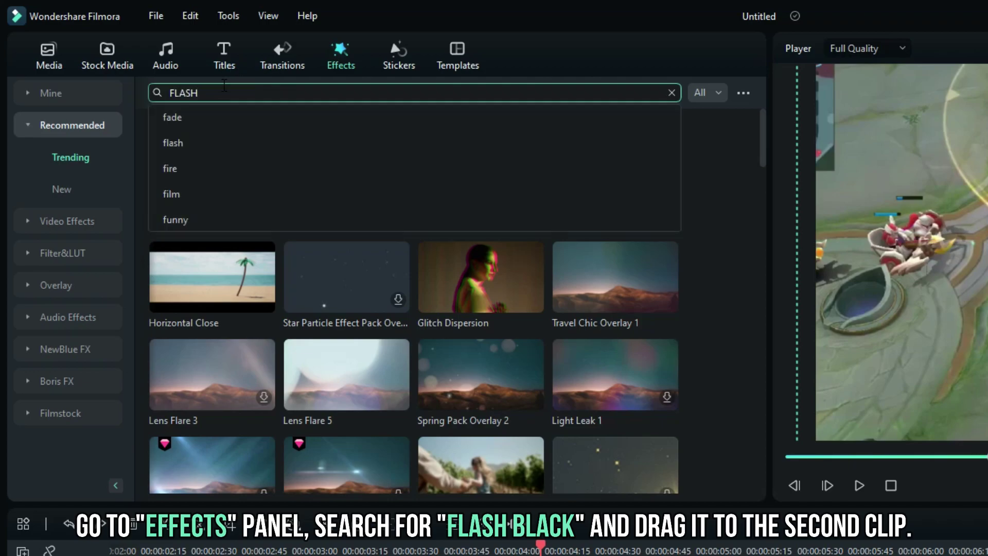
pyautogui.press('Return')
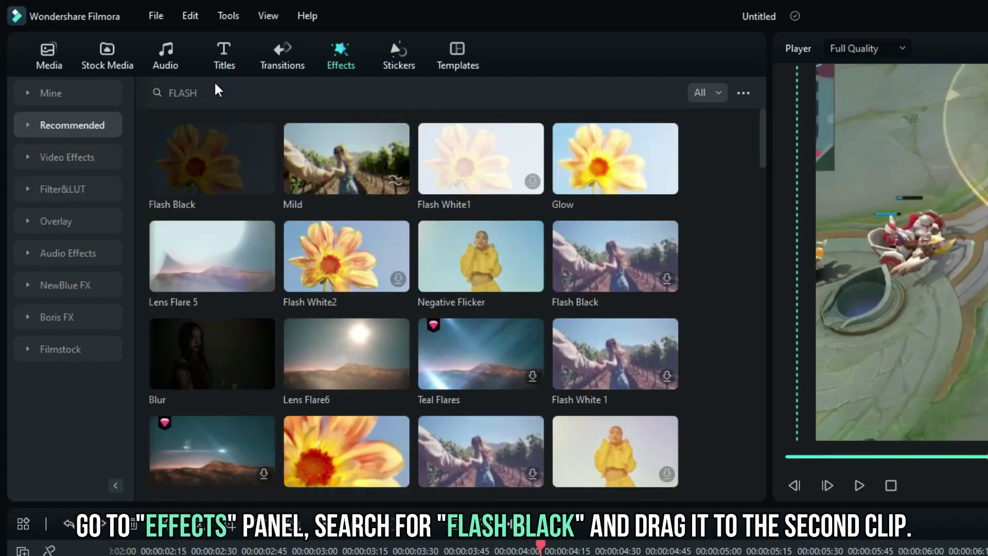
pyautogui.moveTo(214, 168); pyautogui.dragTo(309, 438)
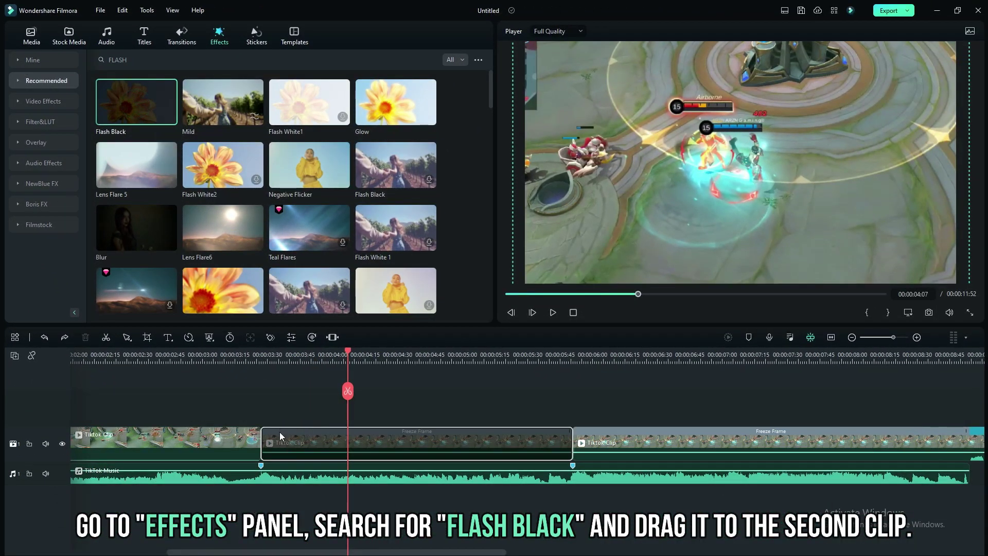
# Set the frequency of the segment's Flash Black effect to 100.
pyautogui.doubleClick(315, 444)
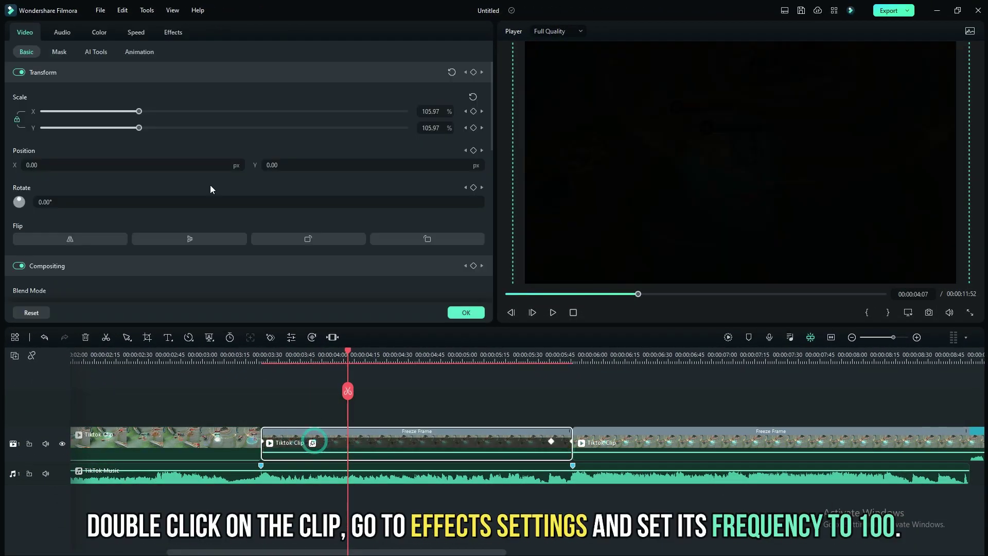
pyautogui.click(166, 32)
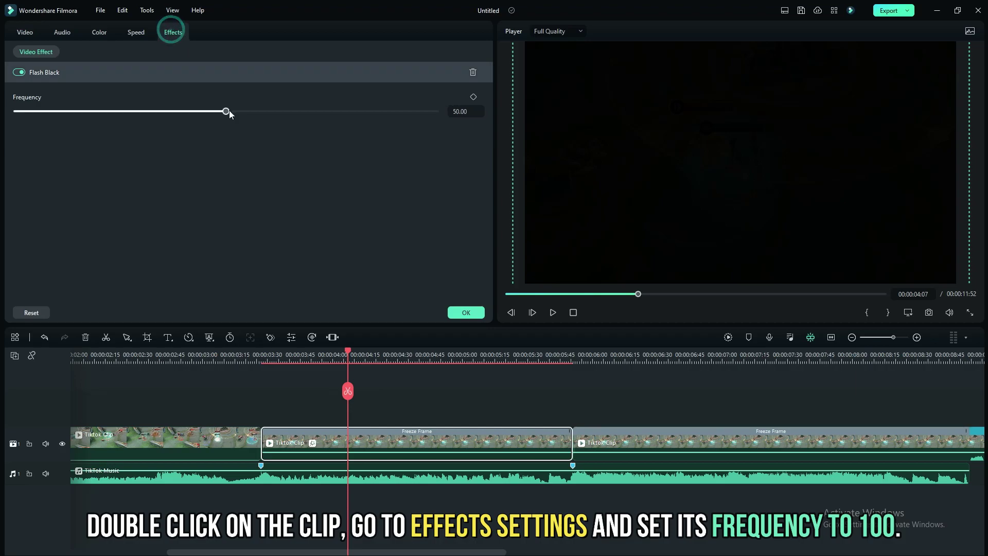
pyautogui.moveTo(224, 110); pyautogui.dragTo(480, 124)
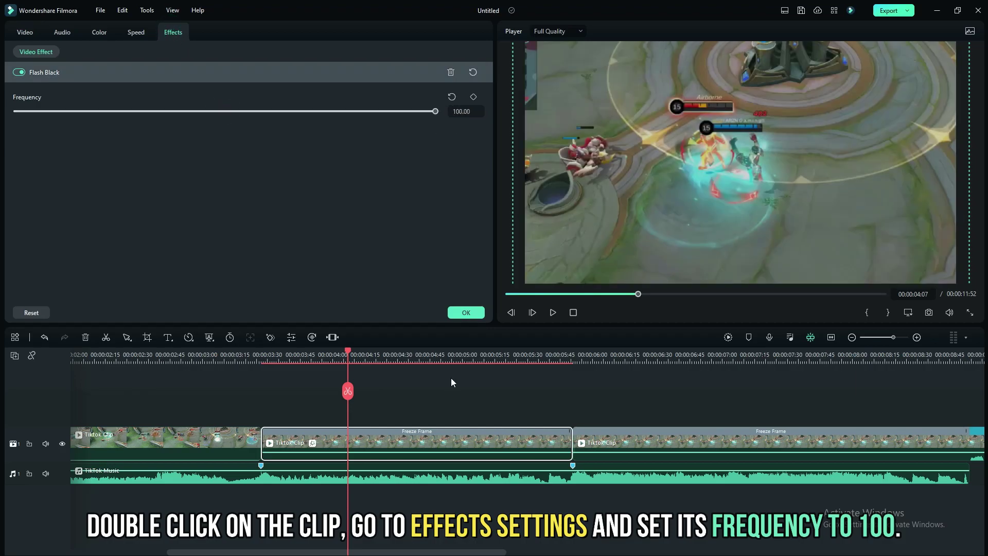
pyautogui.click(466, 312)
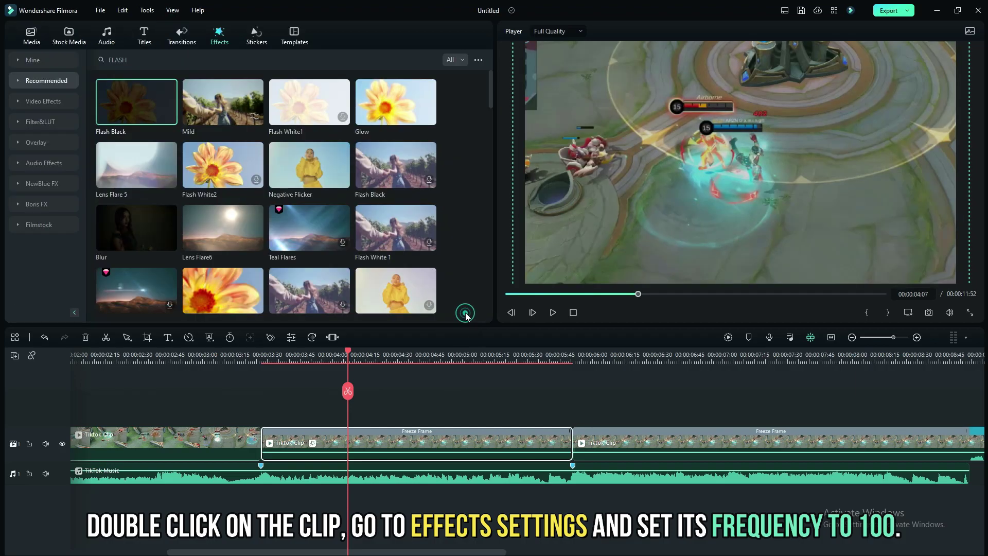
# Place the Filmstock solid colour Black above the first freeze frame segment and trim it to the segment's length.
pyautogui.click(246, 358)
pyautogui.click(31, 35)
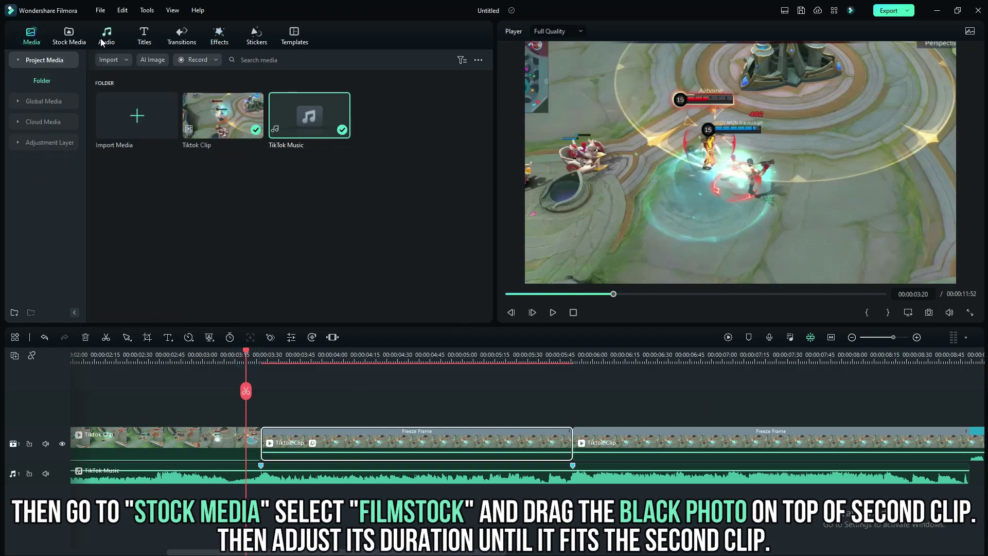
pyautogui.click(64, 33)
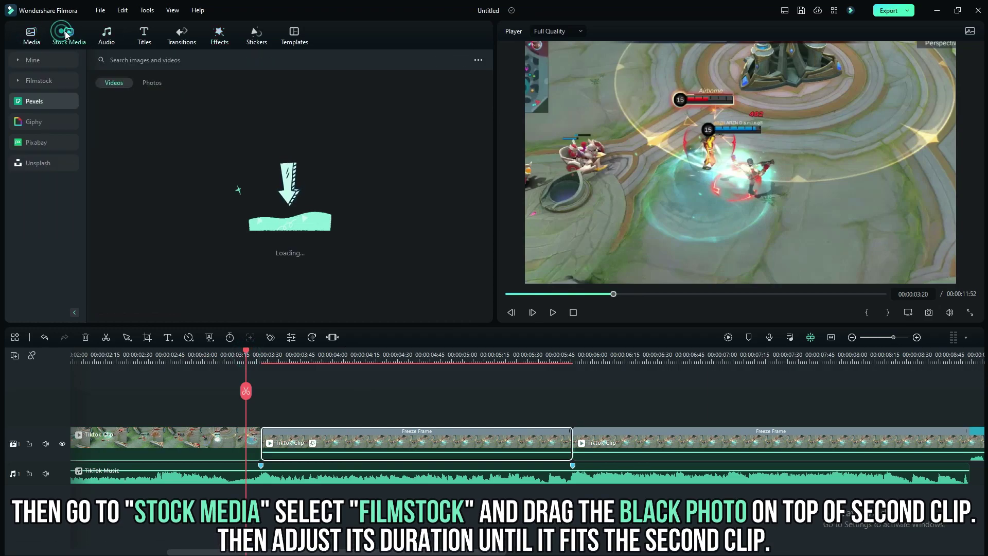
pyautogui.click(52, 81)
pyautogui.moveTo(147, 128); pyautogui.dragTo(280, 421)
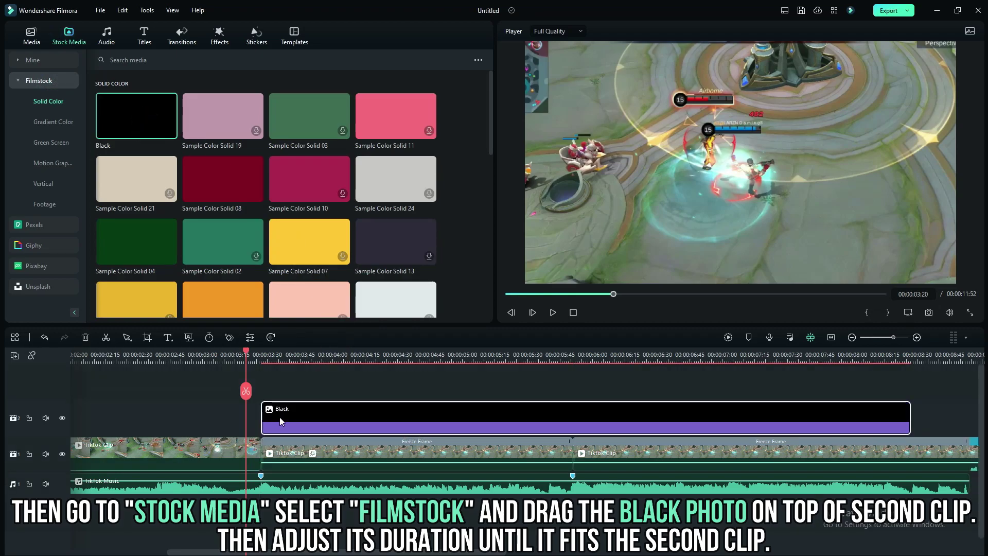
pyautogui.moveTo(909, 418); pyautogui.dragTo(568, 418)
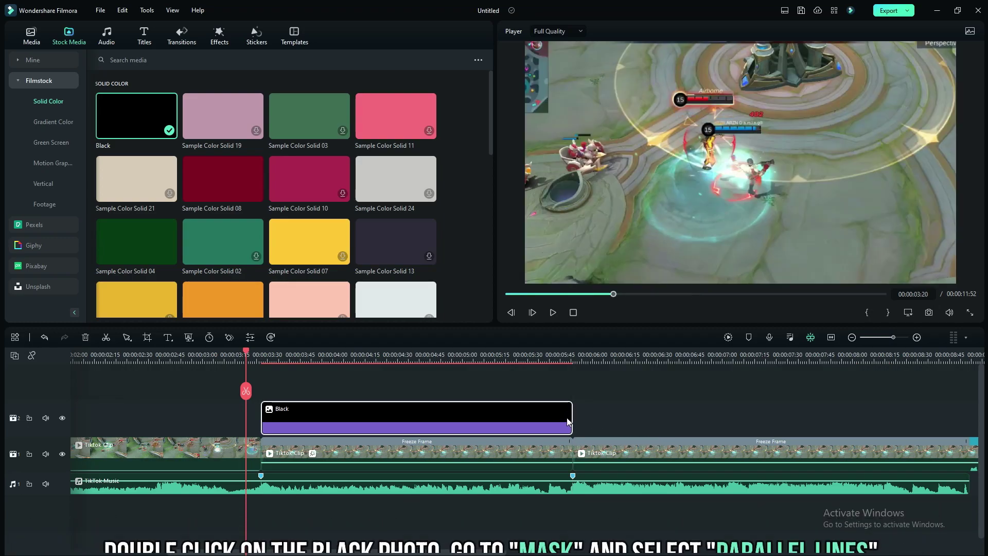
# Apply a Parallel Lines mask to the Black clip, rotate it 90° and invert it.
pyautogui.doubleClick(512, 417)
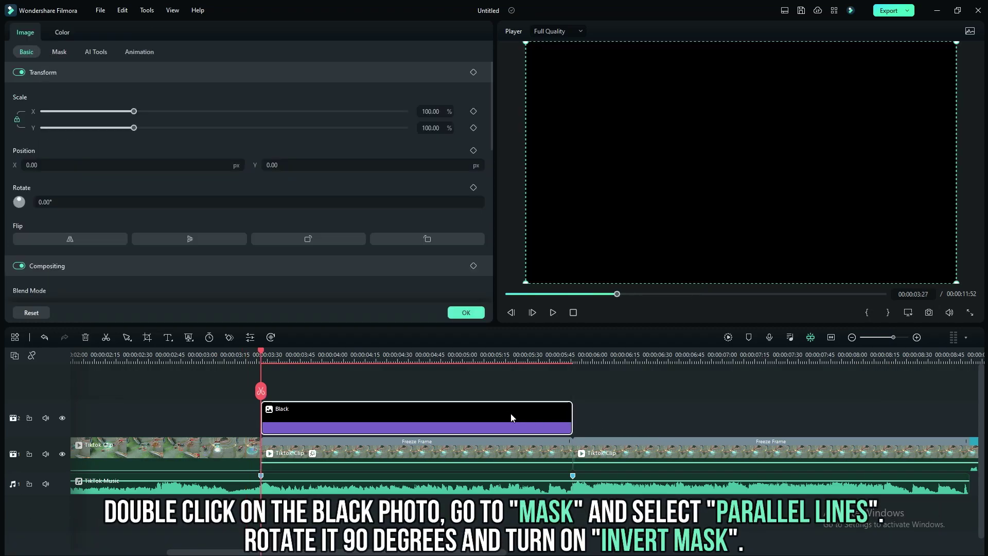
pyautogui.click(51, 50)
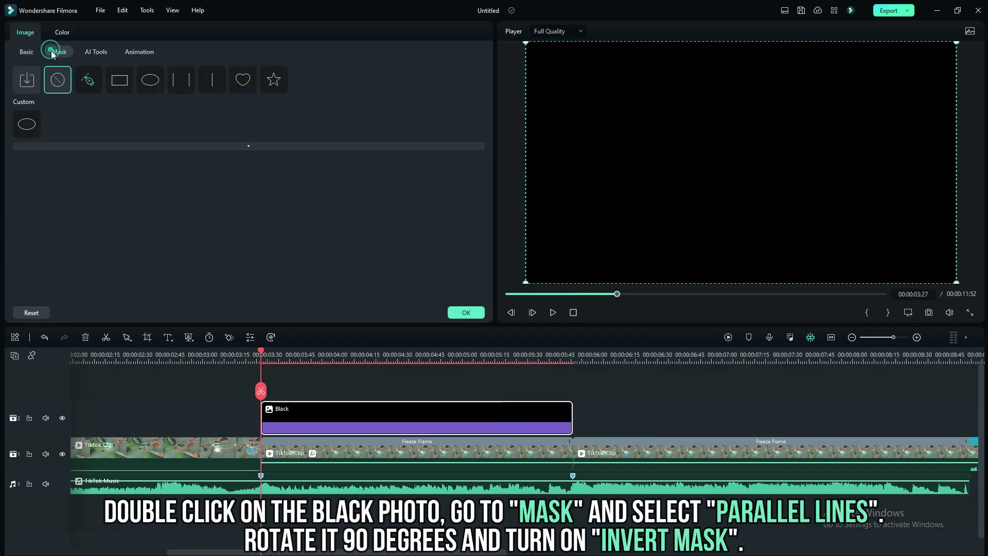
pyautogui.click(173, 77)
pyautogui.moveTo(674, 162); pyautogui.dragTo(738, 126)
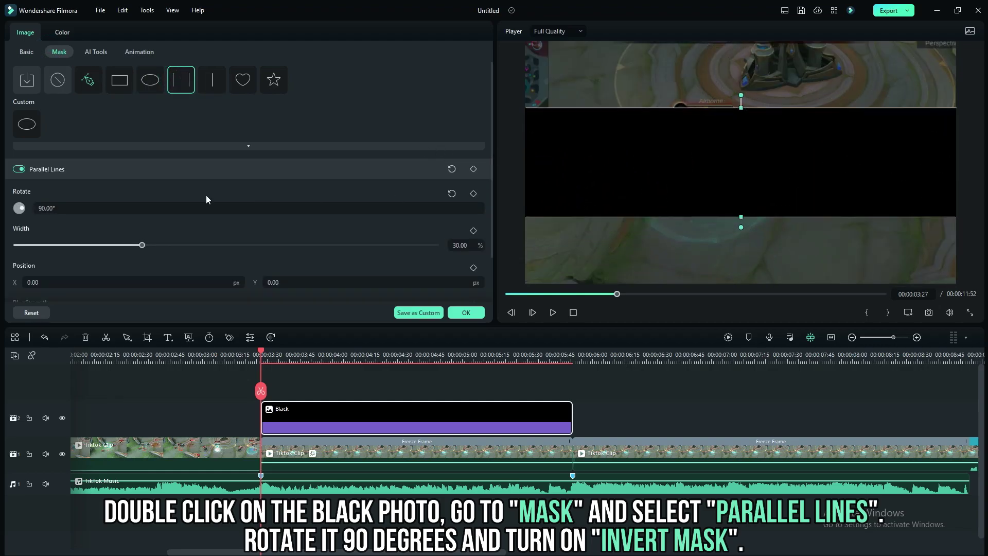
pyautogui.scroll(-2, 49, 298)
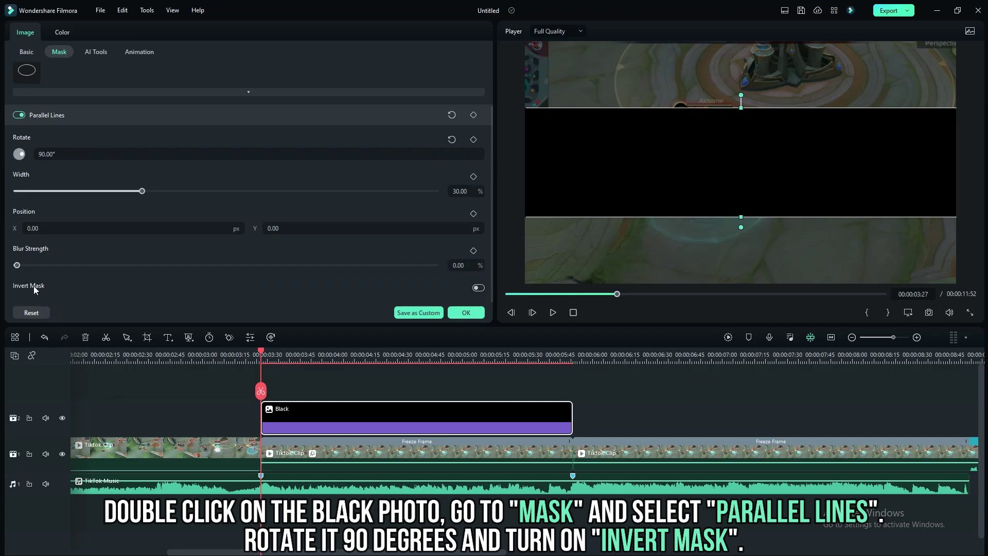
pyautogui.click(479, 288)
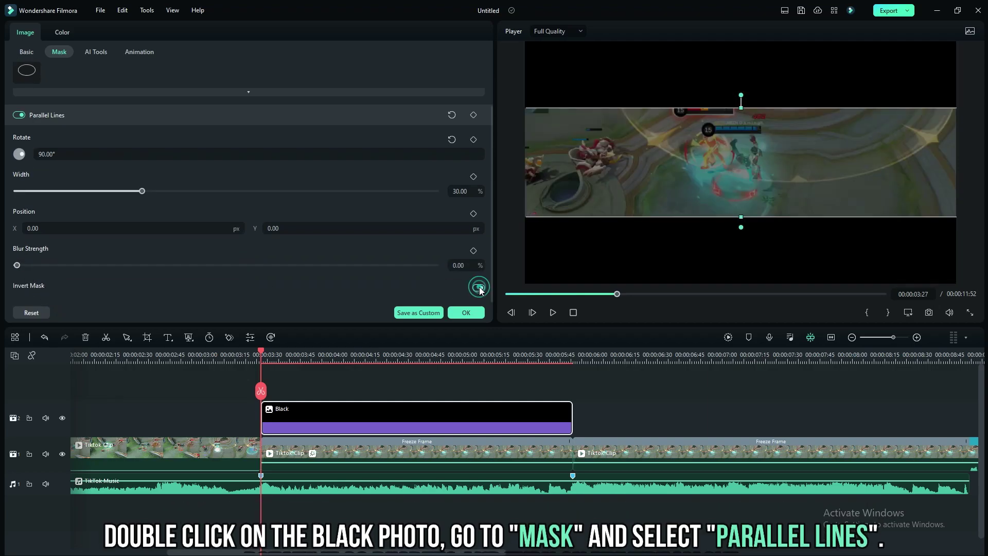
# Add a mask width keyframe at the Black clip's start, widen the mask to 67.54% and nudge its Y position to -7.10 px.
pyautogui.click(294, 413)
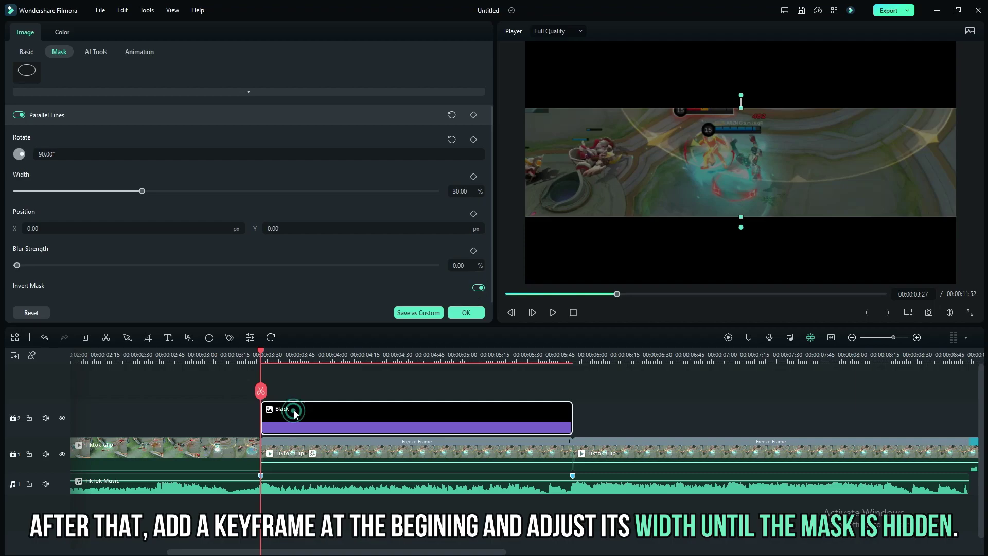
pyautogui.click(473, 177)
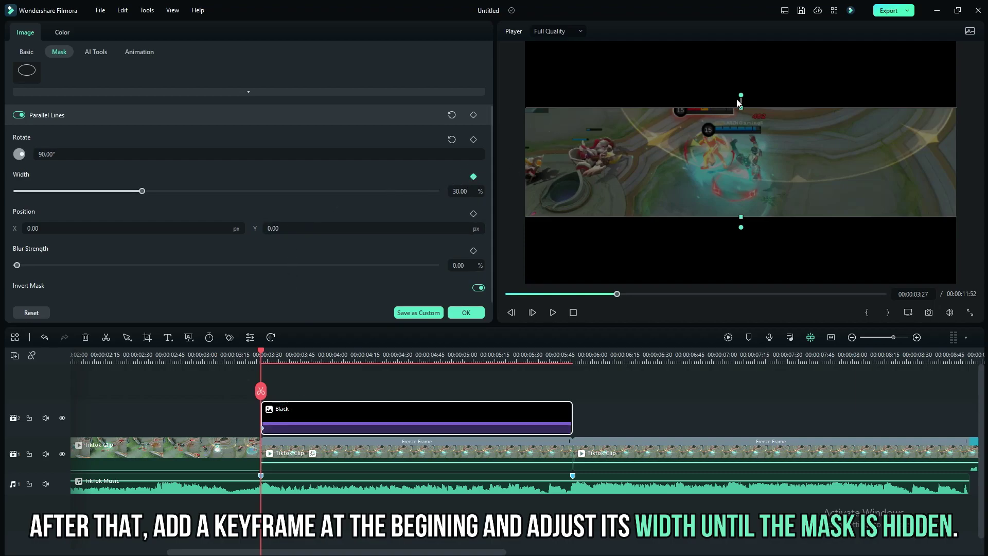
pyautogui.moveTo(741, 107); pyautogui.dragTo(744, 40)
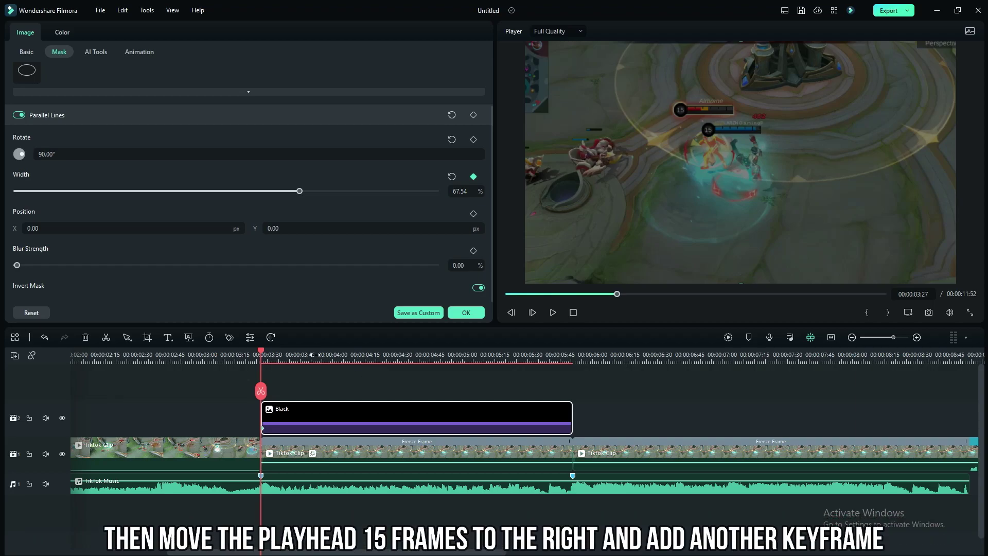
pyautogui.press('Down')
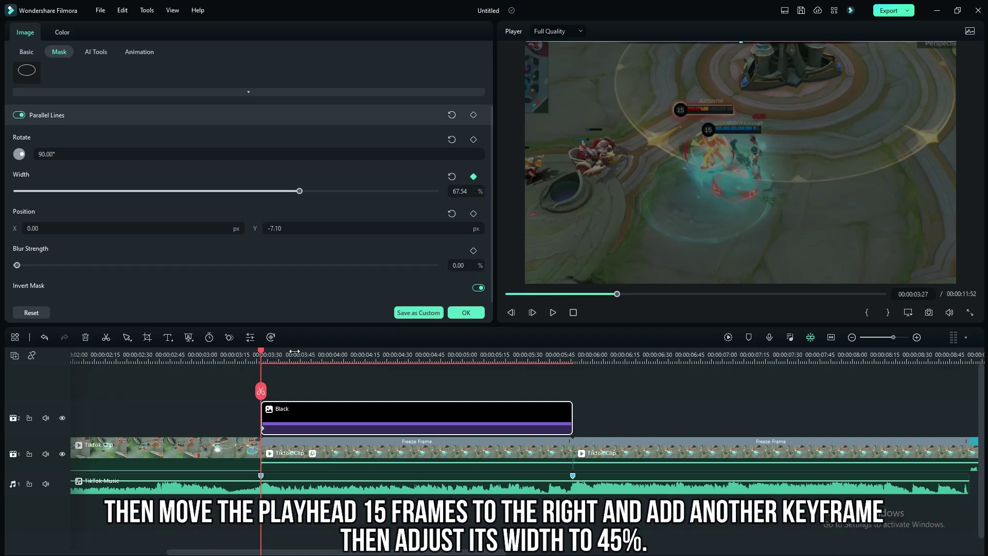
# Add a mask width keyframe 15 frames after the Black clip's start, at 00:00:03:42, with the width set to 45%.
pyautogui.click(313, 396)
pyautogui.press('Right')
pyautogui.press('Right')
pyautogui.press('Right')
pyautogui.press('Right')
pyautogui.press('Right')
pyautogui.press('Right')
pyautogui.press('Right')
pyautogui.press('Right')
pyautogui.press('Right')
pyautogui.press('Right')
pyautogui.press('Right')
pyautogui.press('Right')
pyautogui.press('Right')
pyautogui.press('Right')
pyautogui.press('Right')
pyautogui.click(308, 412)
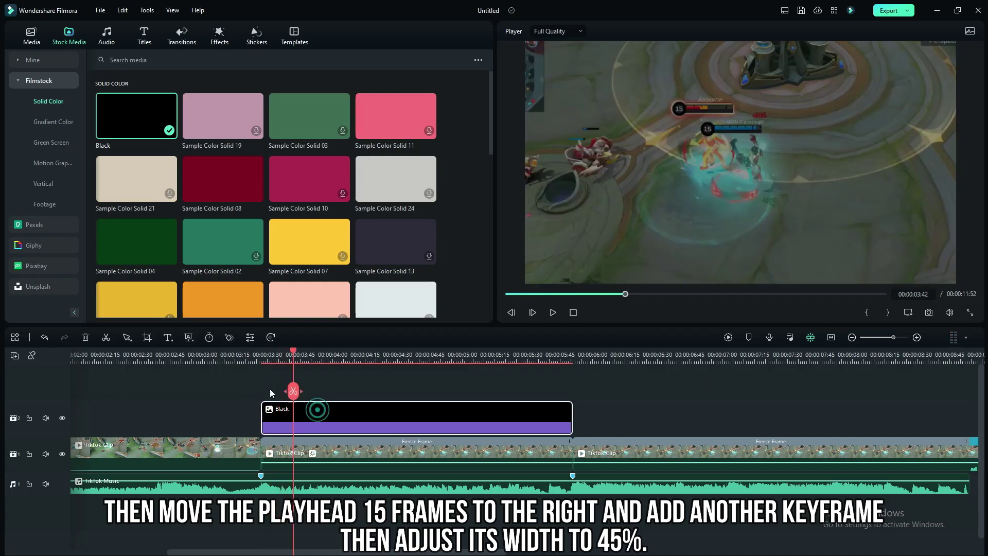
pyautogui.doubleClick(295, 406)
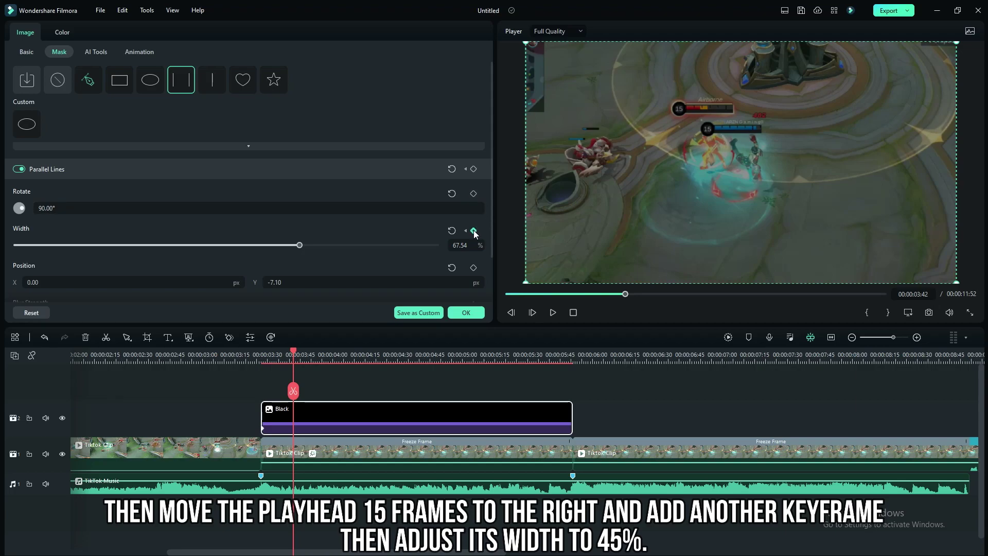
pyautogui.moveTo(301, 246); pyautogui.dragTo(208, 245)
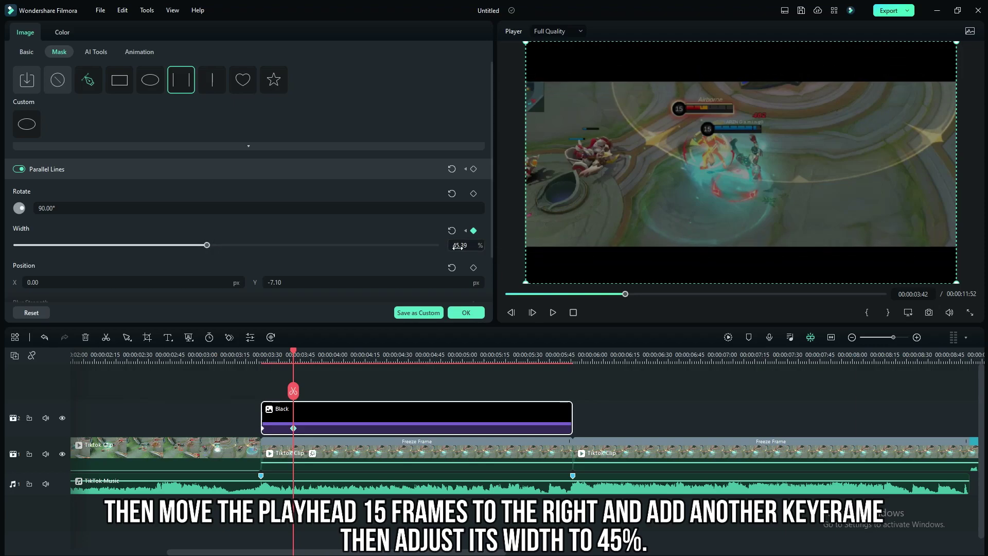
pyautogui.write('45')
pyautogui.press('Return')
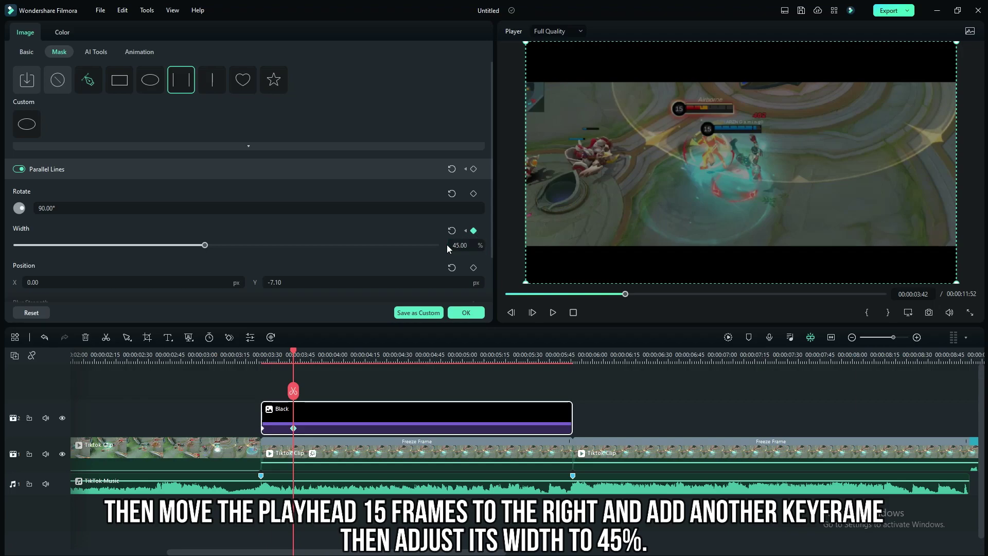
pyautogui.click(465, 313)
# Add a mask width keyframe 15 frames before the Black clip's end, at 00:00:05:36.
pyautogui.moveTo(295, 356); pyautogui.dragTo(573, 385)
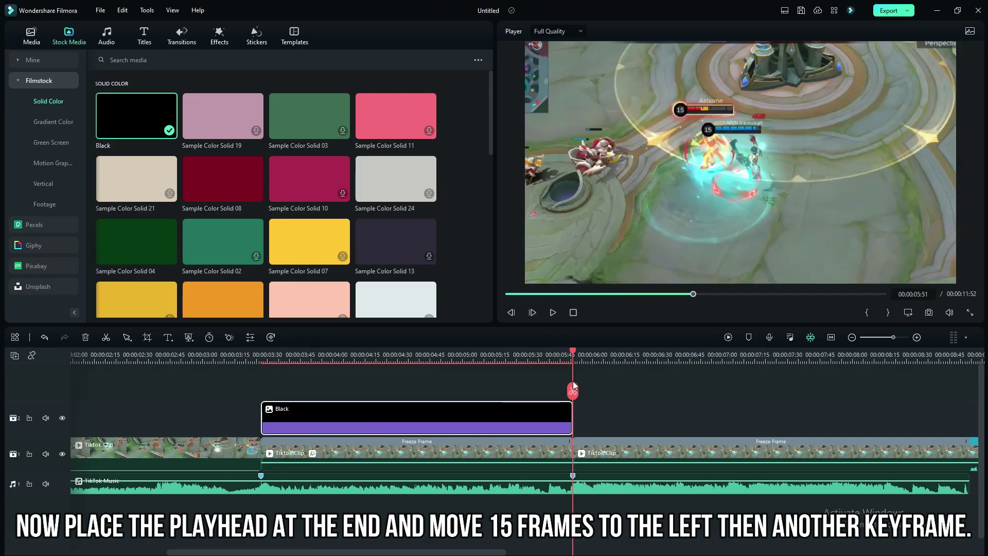
pyautogui.press('Left')
pyautogui.press('Left')
pyautogui.press('Left')
pyautogui.press('Left')
pyautogui.press('Left')
pyautogui.press('Left')
pyautogui.press('Left')
pyautogui.press('Left')
pyautogui.press('Left')
pyautogui.press('Left')
pyautogui.press('Left')
pyautogui.press('Left')
pyautogui.press('Left')
pyautogui.press('Left')
pyautogui.press('Left')
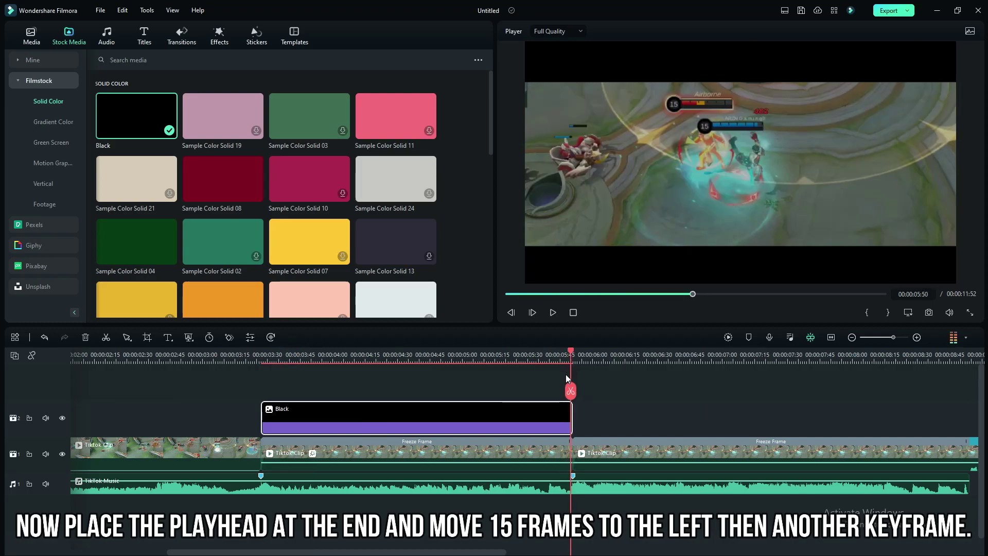
pyautogui.doubleClick(432, 424)
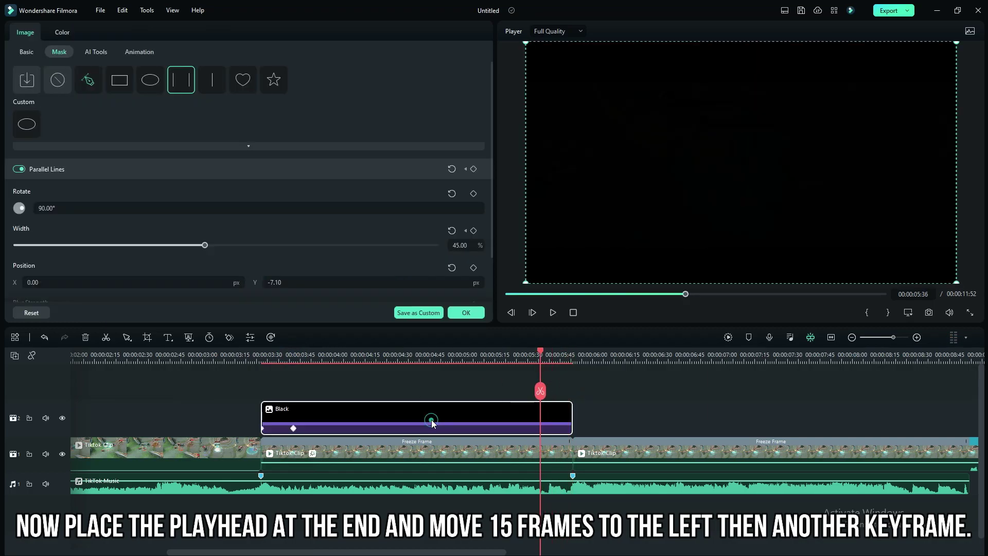
pyautogui.click(473, 230)
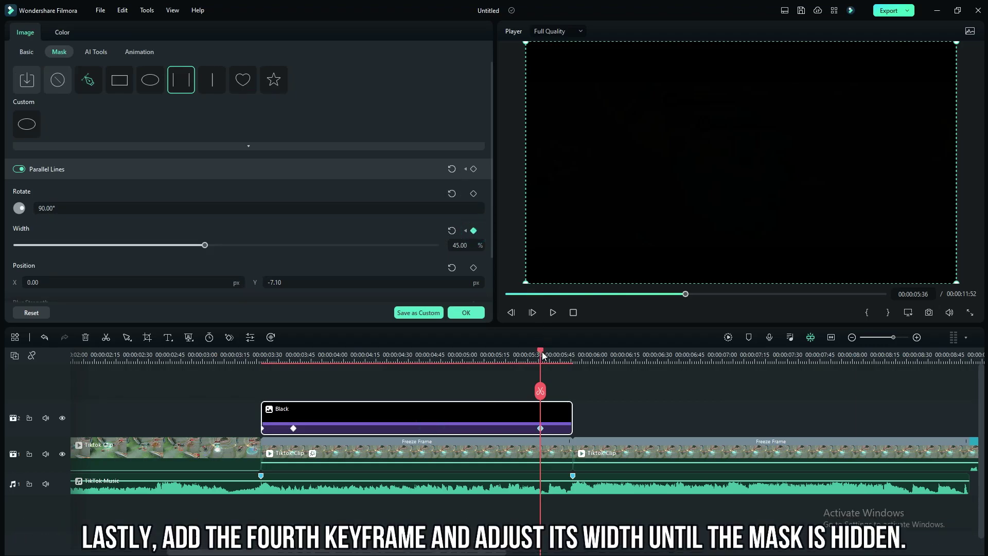
# Add a fourth mask width keyframe near the Black clip's end, set its width to 69.99%, and move it to the clip's very end.
pyautogui.moveTo(541, 351); pyautogui.dragTo(547, 351)
pyautogui.click(473, 231)
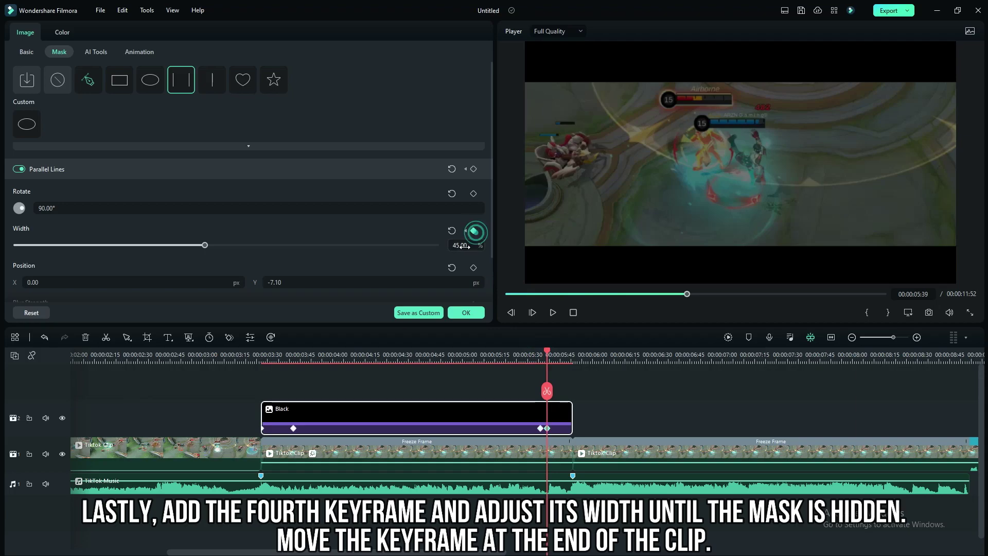
pyautogui.click(469, 246)
pyautogui.moveTo(205, 245); pyautogui.dragTo(310, 251)
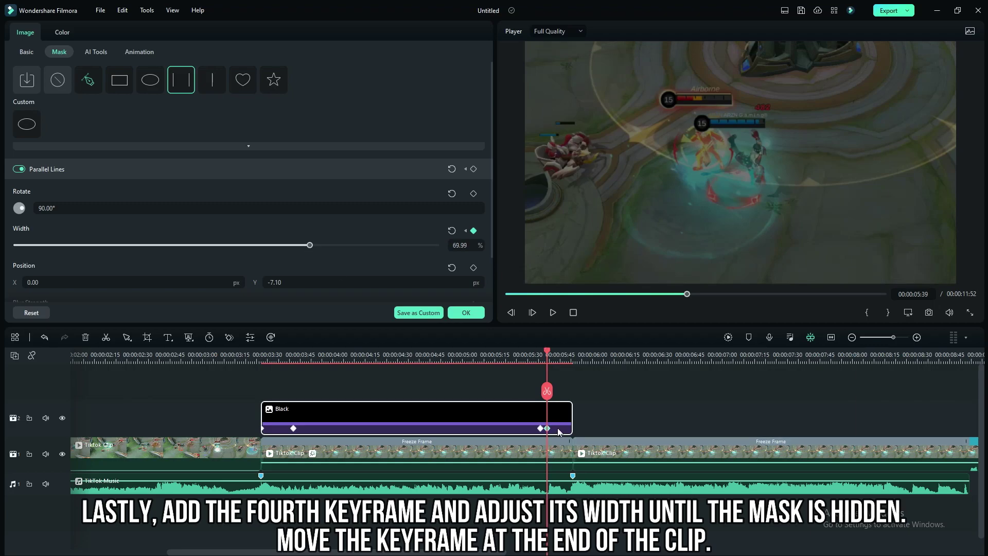
pyautogui.moveTo(546, 427); pyautogui.dragTo(575, 427)
# Play back the animated black bars over the first freeze-frame section to check the mask movement.
pyautogui.moveTo(648, 360); pyautogui.dragTo(568, 358)
pyautogui.scroll(1, 568, 358)
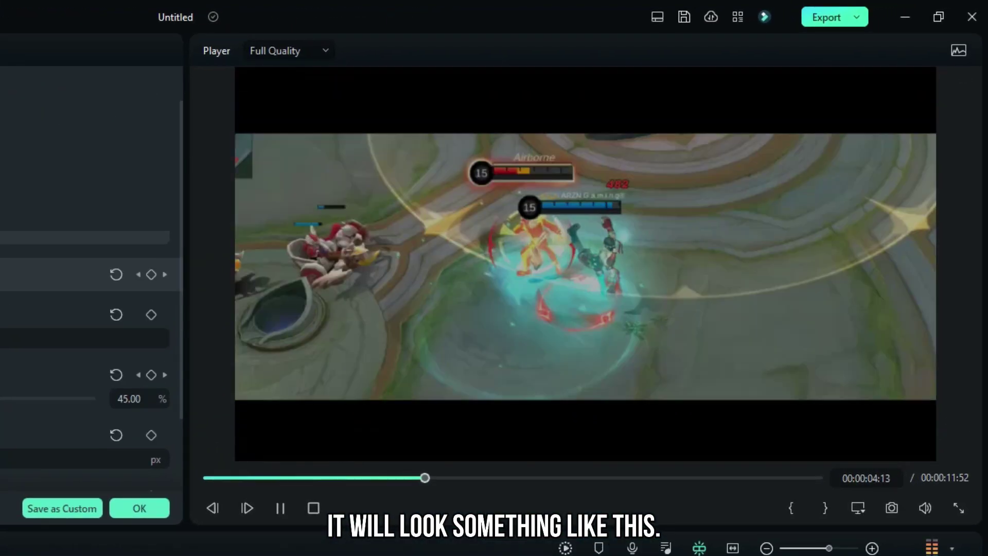
pyautogui.press('space')
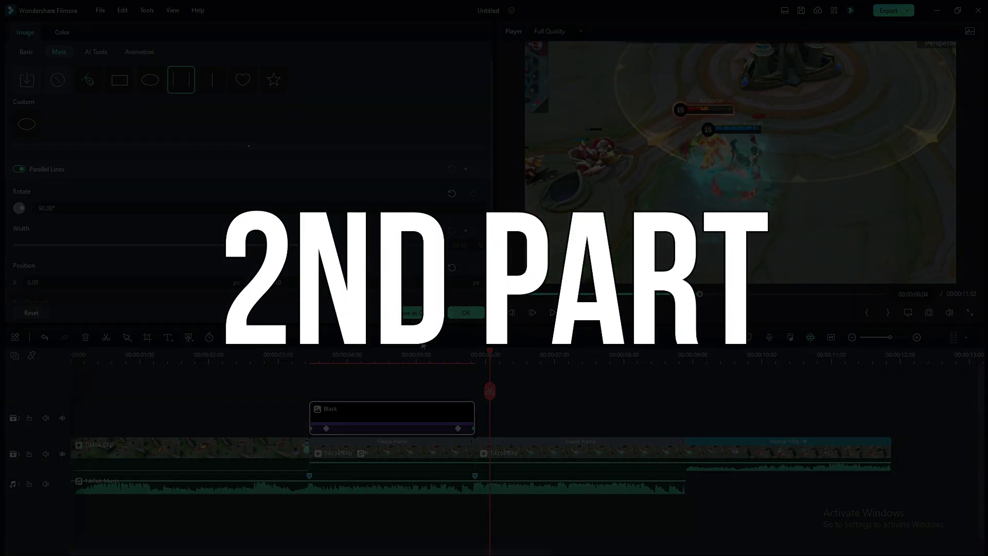
pyautogui.click(459, 354)
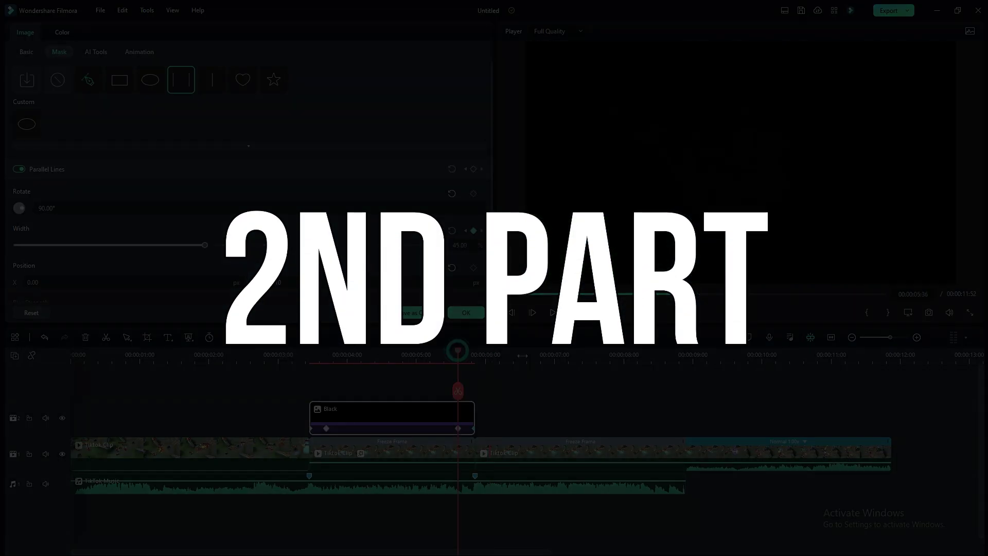
# Add beat marks to the TikTok Music clip at 6:38, 7:02, 7:50, 8:03, 8:14, 8:28 and 8:40.
pyautogui.moveTo(521, 356); pyautogui.dragTo(672, 360)
pyautogui.click(585, 458)
pyautogui.moveTo(475, 552); pyautogui.dragTo(560, 551)
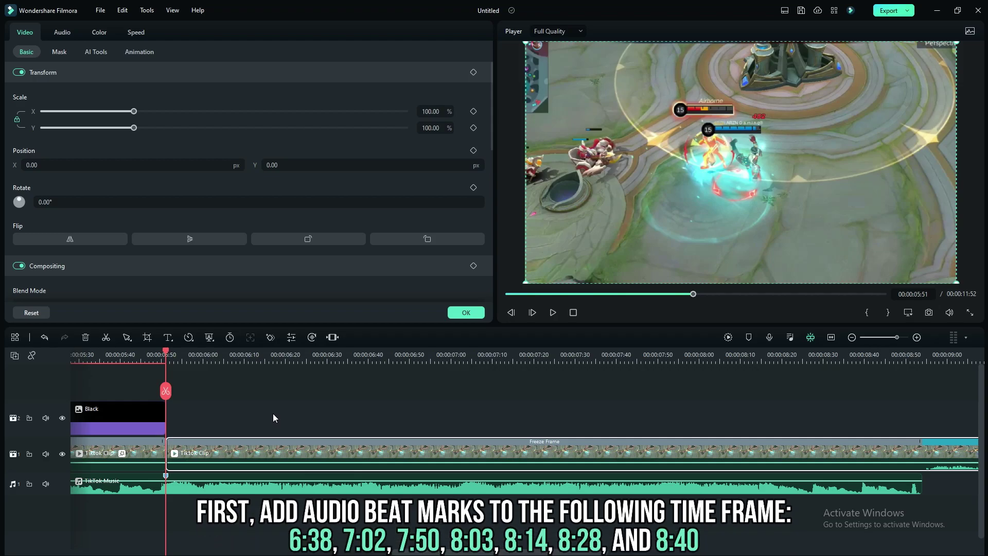
pyautogui.click(273, 415)
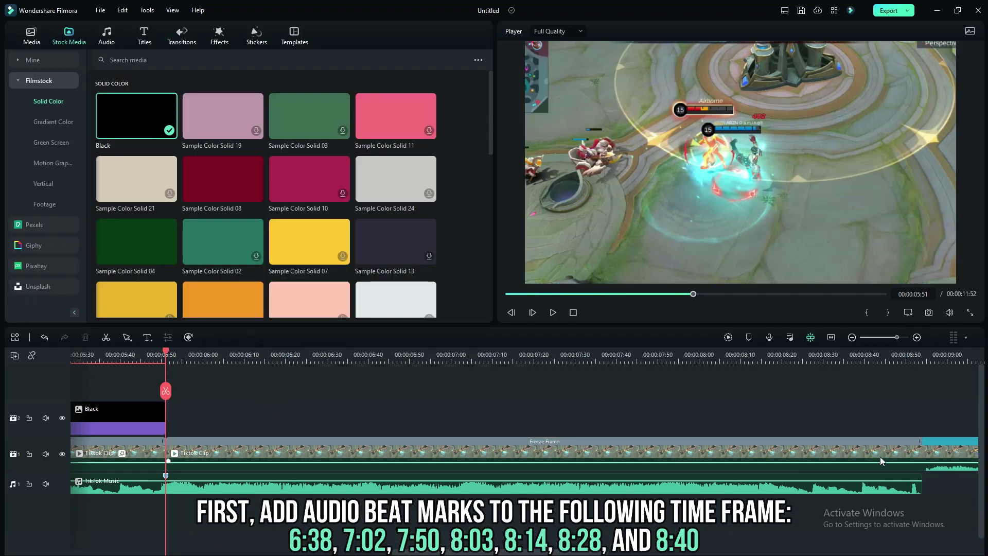
pyautogui.click(256, 493)
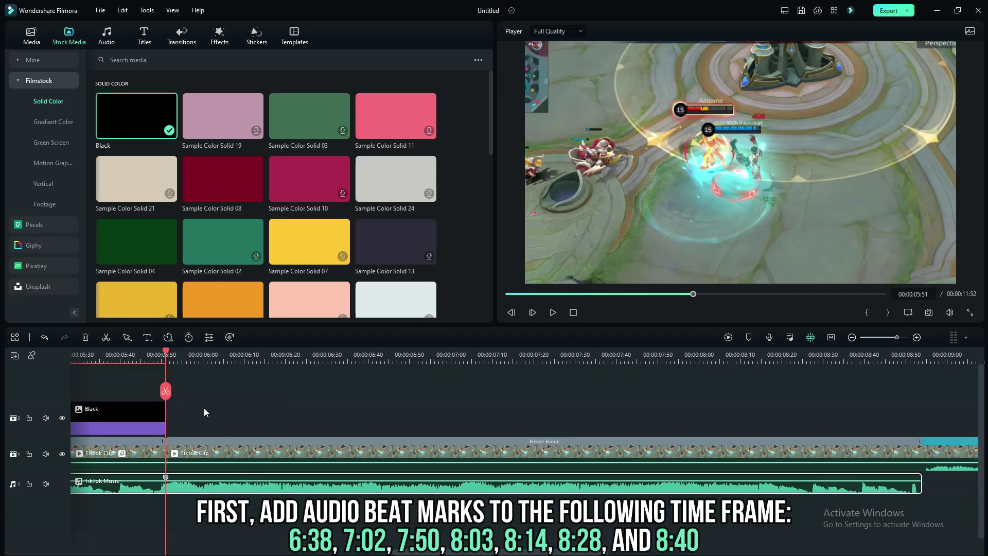
pyautogui.moveTo(169, 354); pyautogui.dragTo(287, 366)
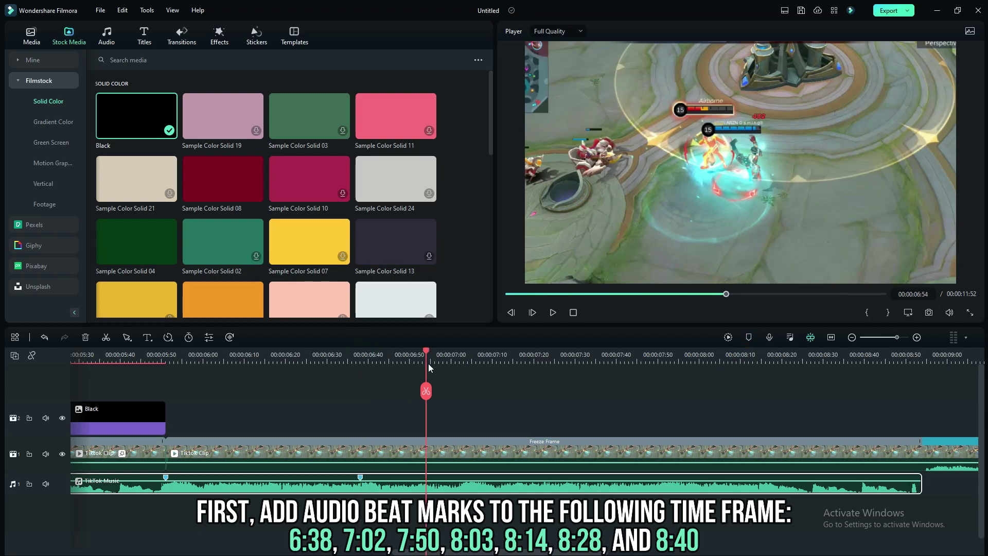
pyautogui.moveTo(459, 361)
pyautogui.mouseDown()
pyautogui.moveTo(661, 384)
pyautogui.moveTo(761, 360)
pyautogui.moveTo(785, 366)
pyautogui.moveTo(707, 375)
pyautogui.moveTo(756, 355)
pyautogui.moveTo(816, 365)
pyautogui.moveTo(865, 356)
pyautogui.mouseUp()
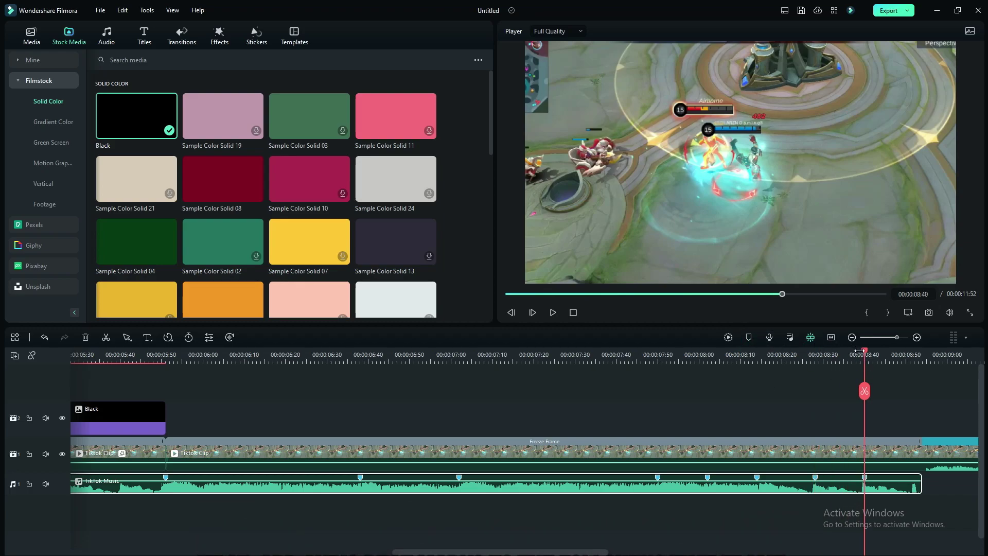
# Split the Tiktok Clip at the end of the freeze frame, at 00:00:08:54.
pyautogui.moveTo(866, 355); pyautogui.dragTo(922, 364)
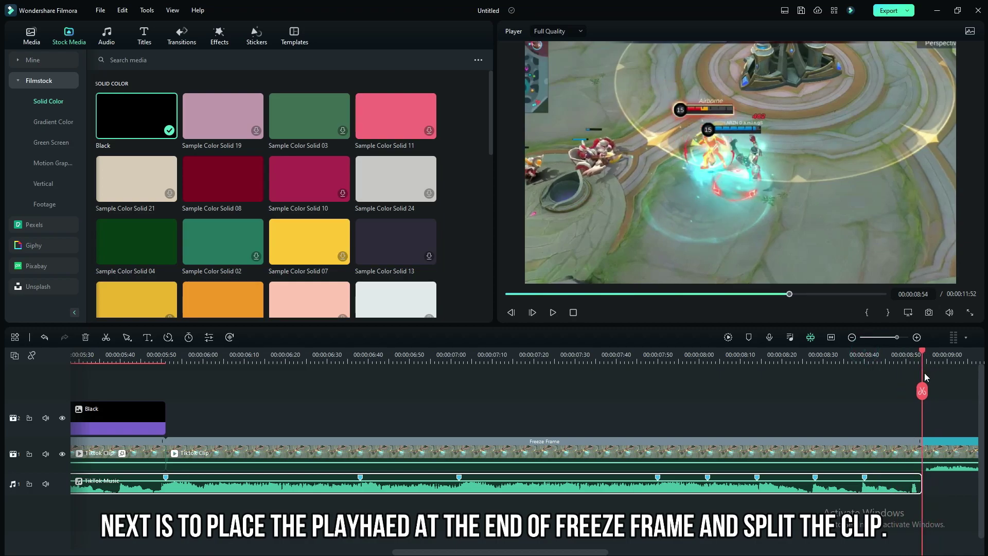
pyautogui.click(947, 453)
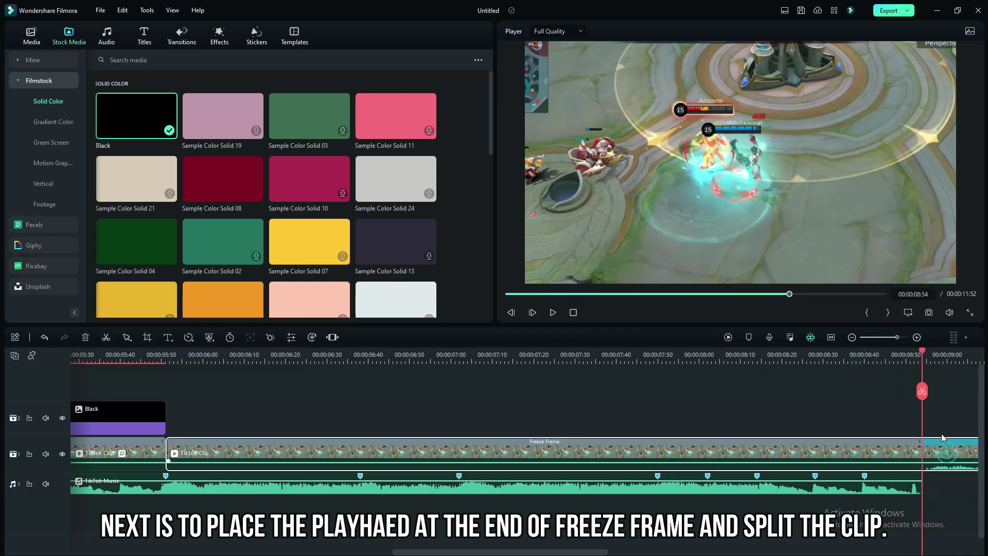
pyautogui.click(923, 394)
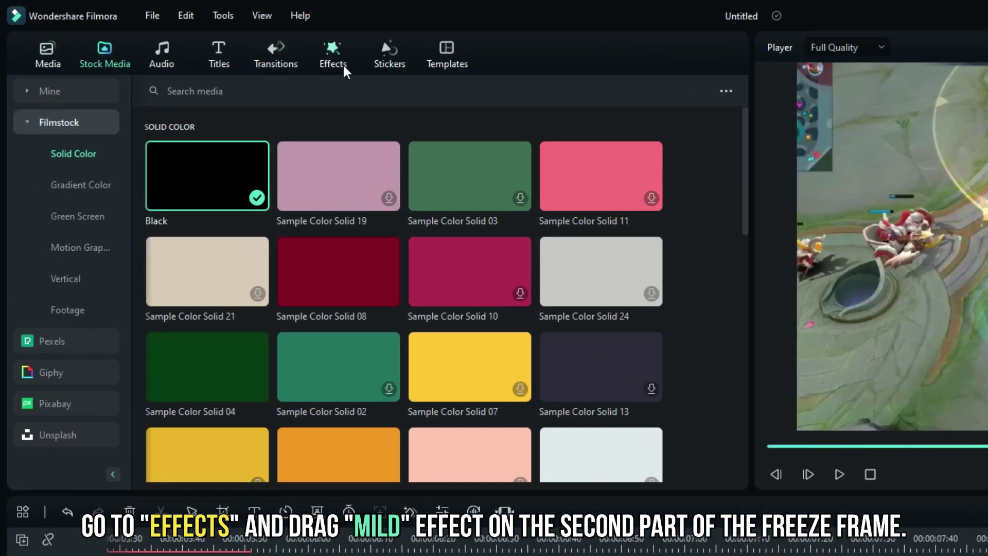
# Apply the Mild effect from the trending effects to the second part of the freeze frame.
pyautogui.click(219, 36)
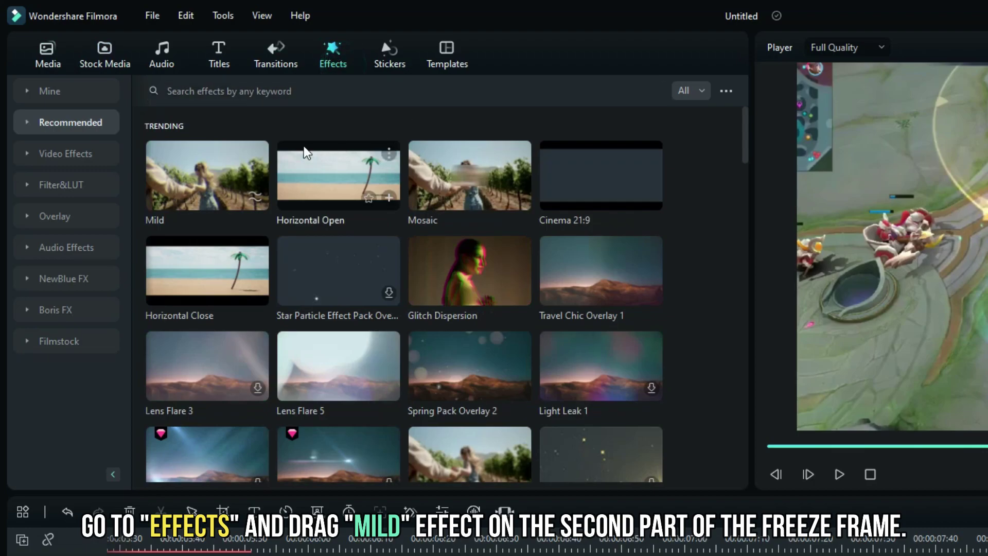
pyautogui.moveTo(195, 177); pyautogui.dragTo(363, 555)
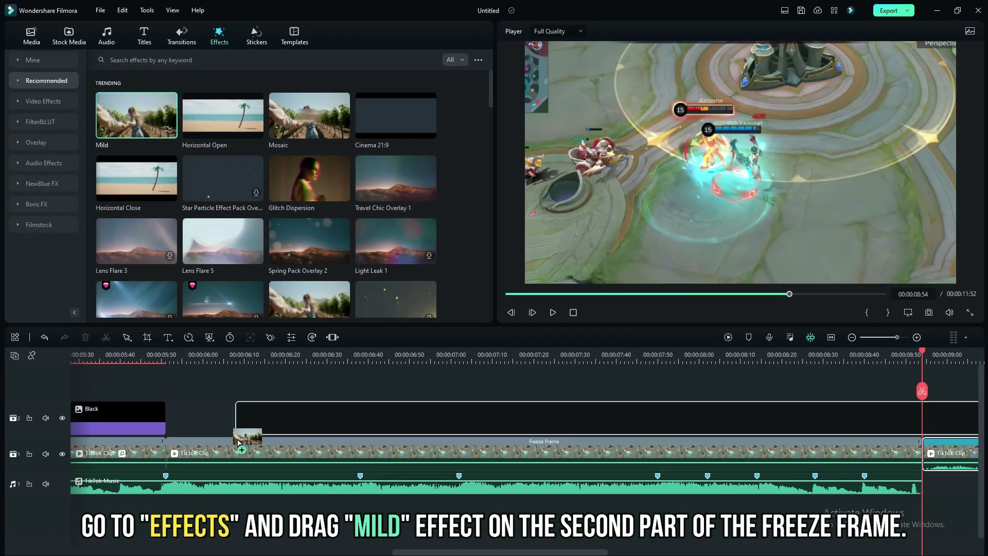
pyautogui.moveTo(240, 439); pyautogui.dragTo(241, 440)
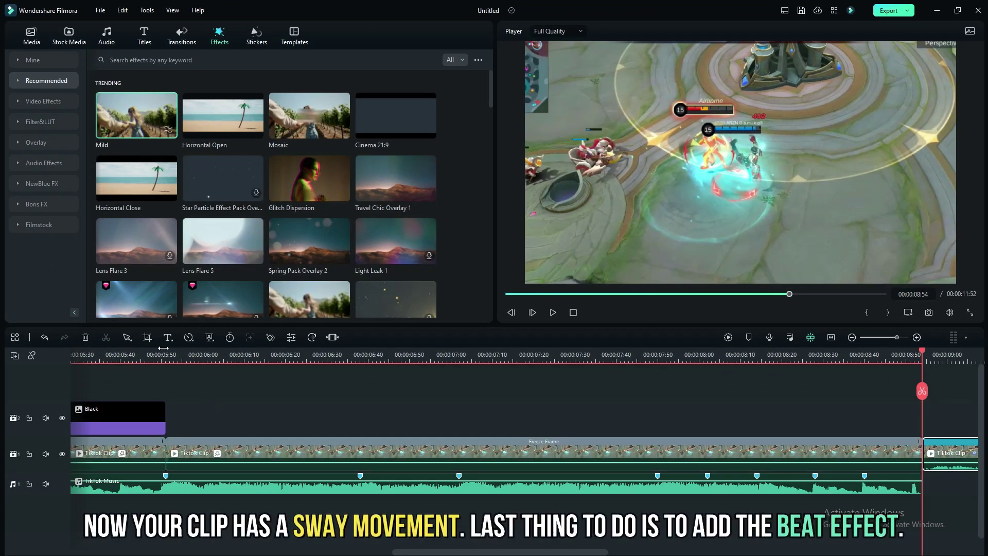
# Preview the sway on the second freeze-frame clip and set the clip's scale to 110%.
pyautogui.click(163, 349)
pyautogui.press('space')
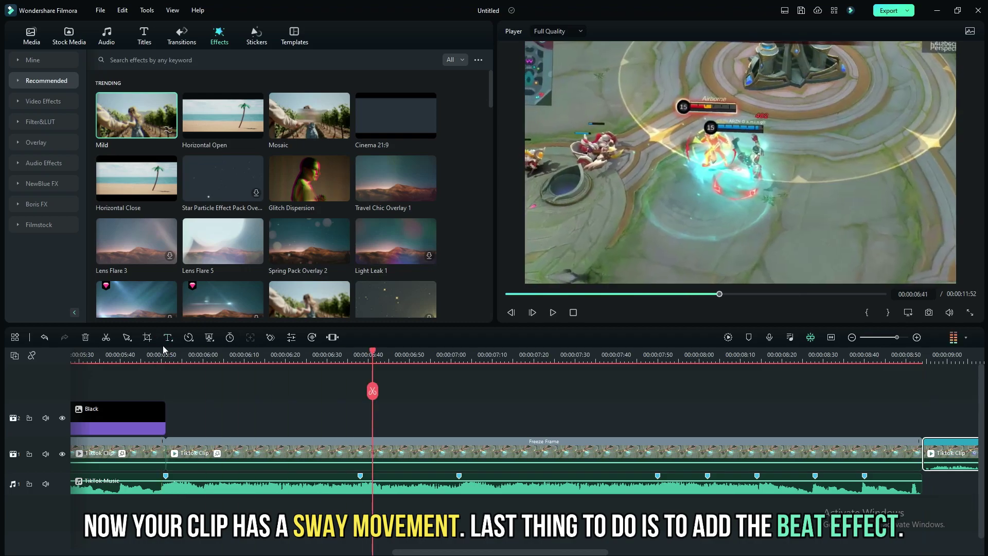
pyautogui.click(342, 452)
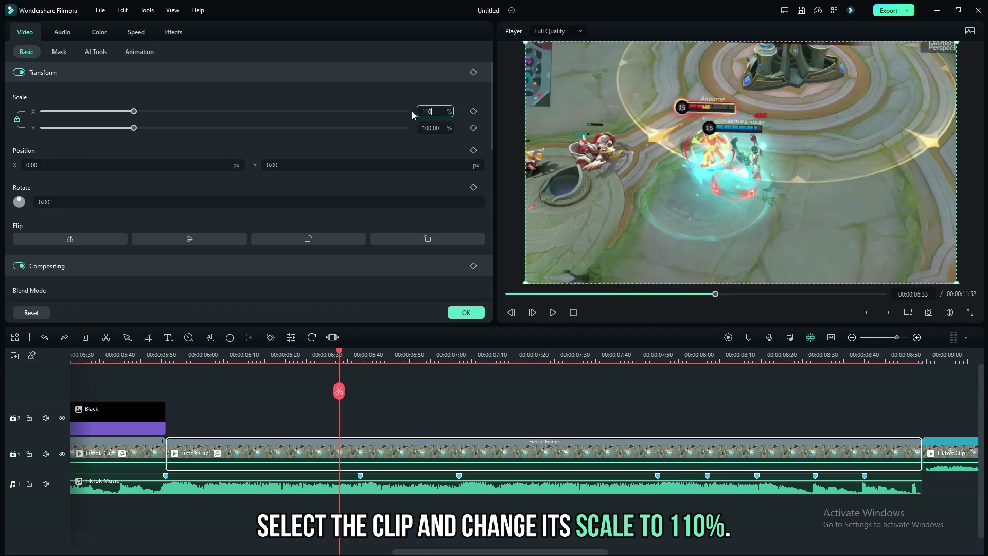
pyautogui.press('Return')
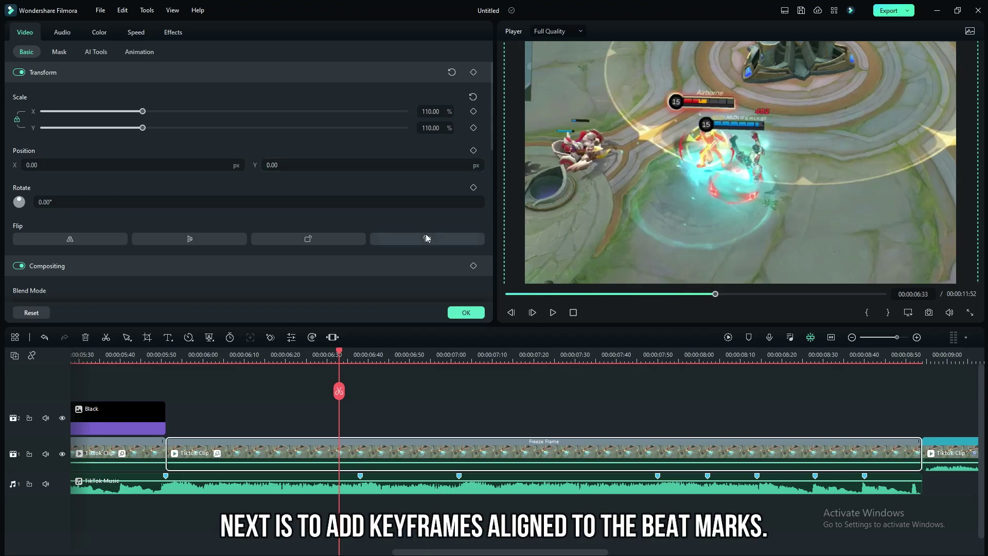
# Add keyframes to the second freeze-frame clip at all eight beat marks, from 00:00:05:51 through 00:00:08:40.
pyautogui.click(160, 356)
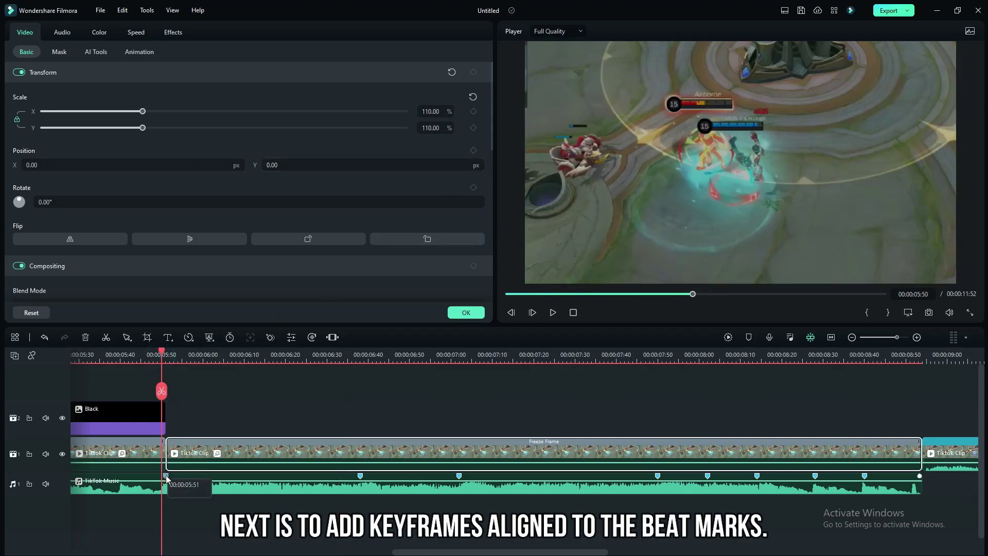
pyautogui.click(166, 475)
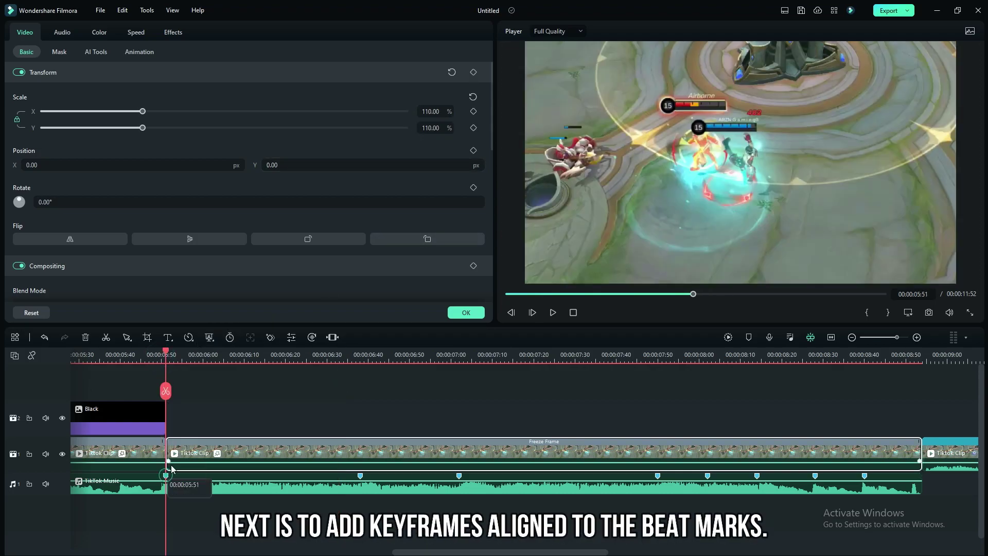
pyautogui.click(269, 337)
pyautogui.click(360, 476)
pyautogui.click(267, 334)
pyautogui.click(459, 476)
pyautogui.click(269, 339)
pyautogui.click(658, 476)
pyautogui.click(267, 335)
pyautogui.click(708, 476)
pyautogui.click(271, 335)
pyautogui.click(756, 476)
pyautogui.click(269, 338)
pyautogui.click(815, 475)
pyautogui.click(269, 338)
pyautogui.click(864, 475)
pyautogui.click(270, 337)
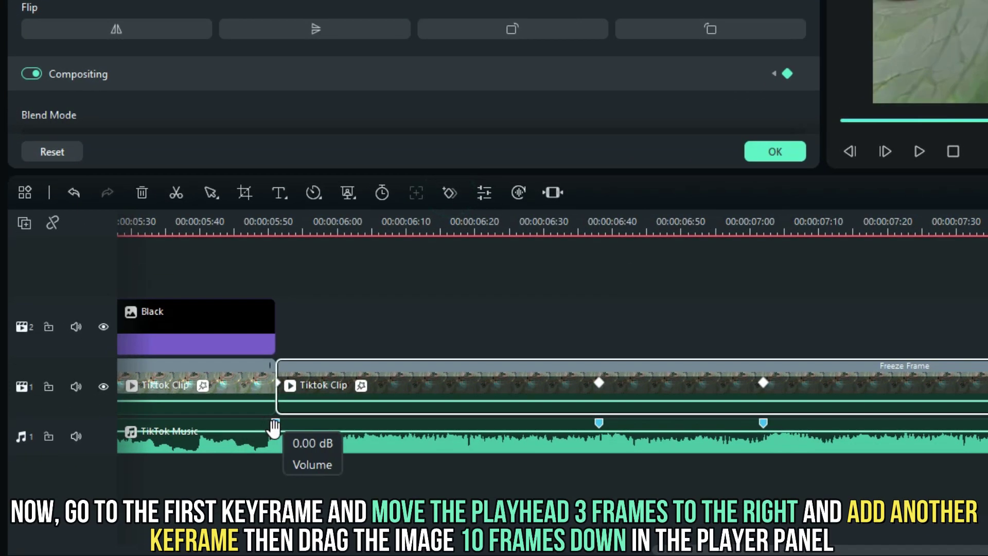
# Add a keyframe three frames after the first beat mark, at 00:00:05:54, and nudge the image 10 steps down.
pyautogui.click(274, 426)
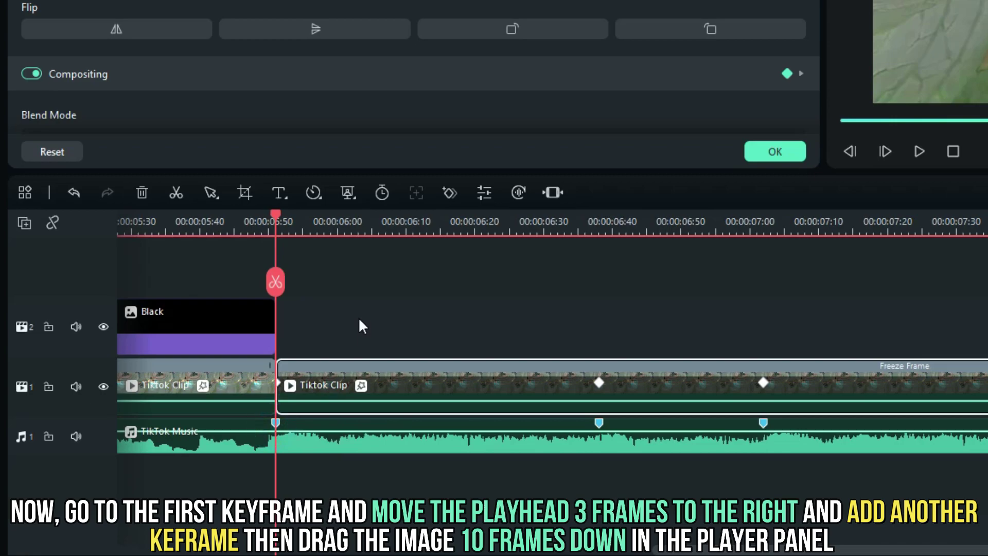
pyautogui.press('Right')
pyautogui.press('Right')
pyautogui.press('Right')
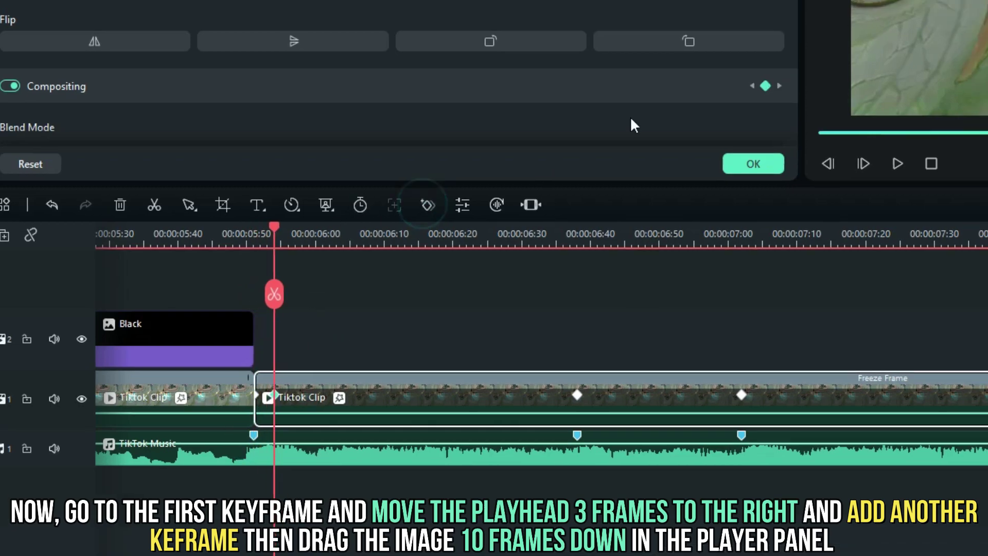
pyautogui.press('Down')
pyautogui.press('Down')
pyautogui.press('Down')
pyautogui.press('Down')
pyautogui.press('Down')
pyautogui.press('Down')
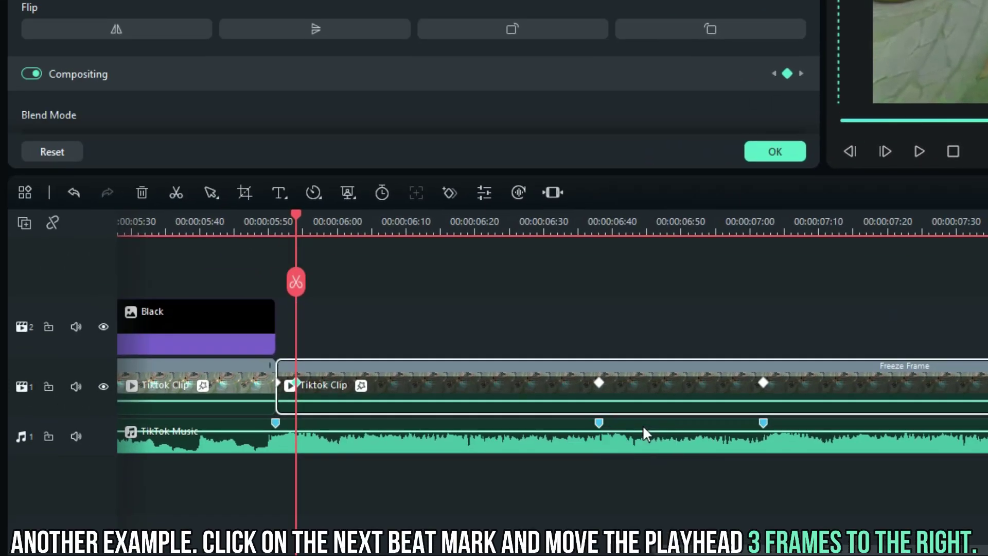
# Add a keyframe three frames after the 6:38 beat mark and nudge the image down to a Y position of -22.93 px.
pyautogui.click(599, 423)
pyautogui.press('Right')
pyautogui.press('Right')
pyautogui.press('Right')
pyautogui.press('Right')
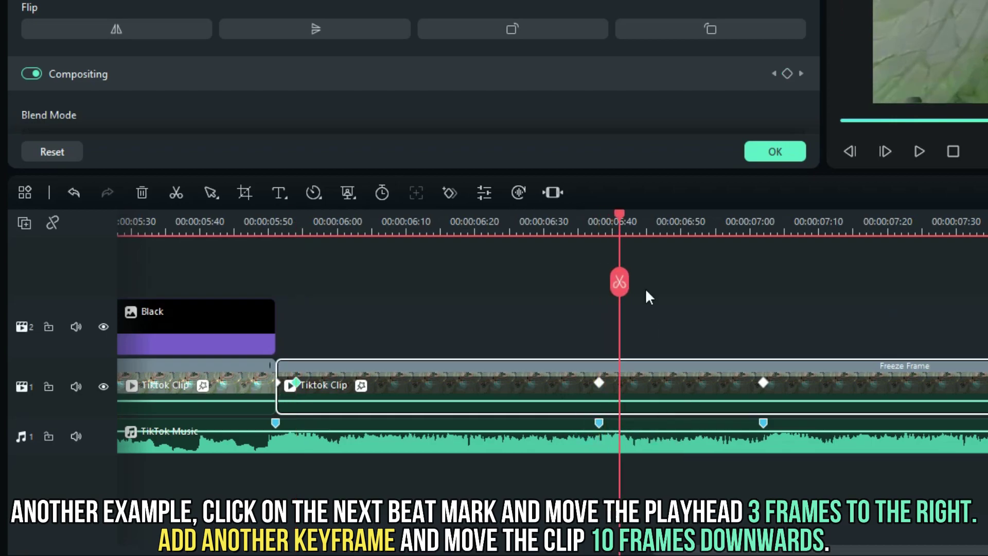
pyautogui.click(449, 193)
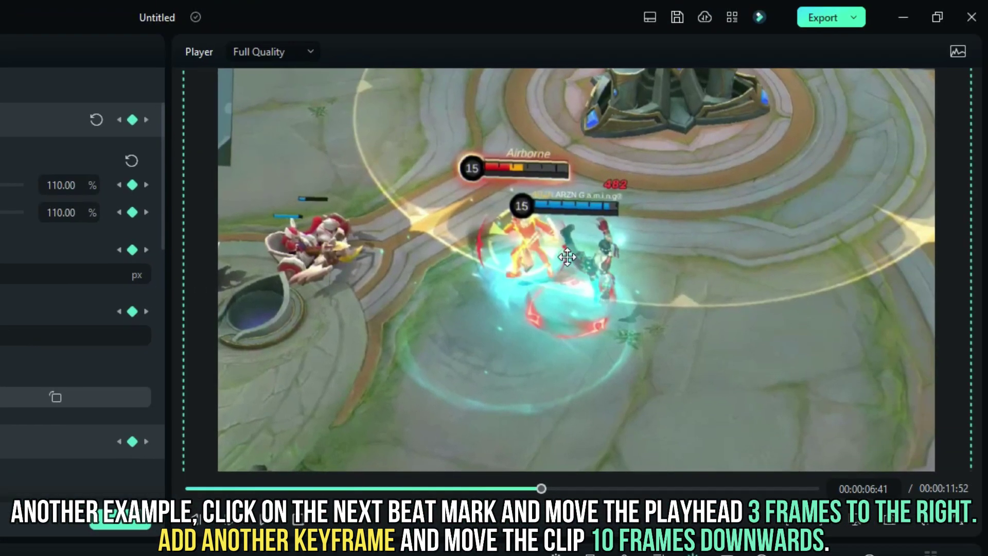
pyautogui.press('Down')
pyautogui.press('Down')
pyautogui.press('Down')
pyautogui.press('Down')
pyautogui.press('Down')
pyautogui.press('Down')
pyautogui.press('Down')
pyautogui.press('Down')
pyautogui.press('Down')
pyautogui.press('Down')
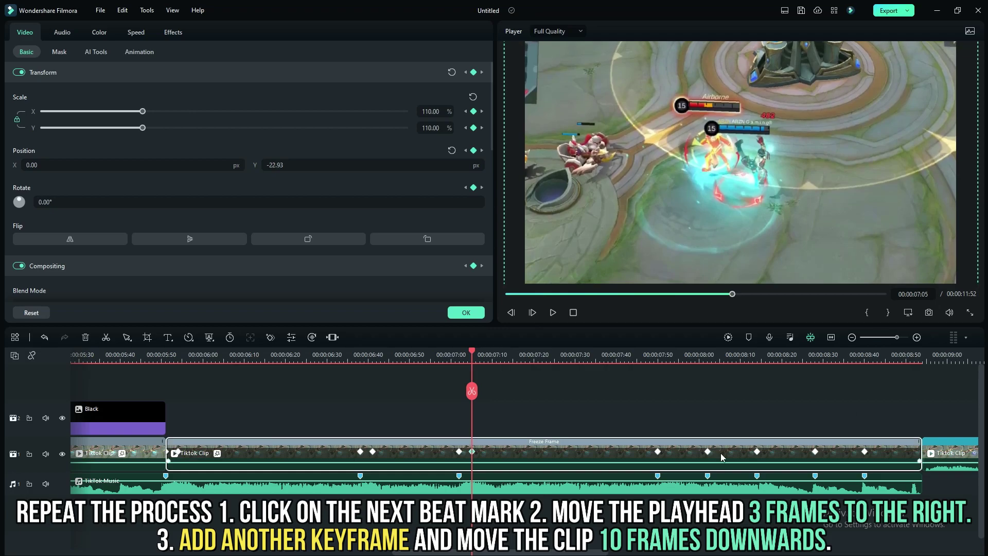
# Add keyframes three frames after the 7:02 and 7:50 beat marks, nudging the image 10 steps down at each.
pyautogui.click(658, 475)
pyautogui.press('Right')
pyautogui.press('Right')
pyautogui.press('Right')
pyautogui.press('Down')
pyautogui.press('Down')
pyautogui.press('Down')
pyautogui.press('Down')
pyautogui.press('Down')
pyautogui.press('Down')
pyautogui.press('Down')
pyautogui.press('Down')
pyautogui.press('Down')
pyautogui.press('Down')
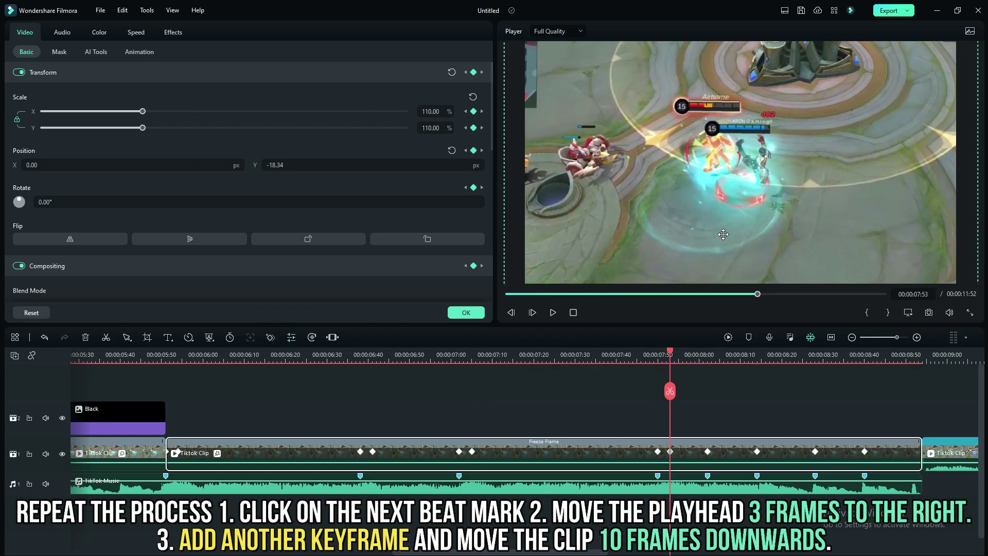
# Add a keyframe three frames after the 8:03 beat mark and nudge the image 10 steps down.
pyautogui.click(708, 475)
pyautogui.press('Right')
pyautogui.press('Right')
pyautogui.press('Right')
pyautogui.click(269, 337)
pyautogui.click(723, 256)
pyautogui.press('Down')
pyautogui.press('Down')
pyautogui.press('Down')
pyautogui.press('Down')
pyautogui.press('Down')
pyautogui.press('Down')
pyautogui.press('Down')
pyautogui.press('Down')
pyautogui.press('Down')
pyautogui.press('Down')
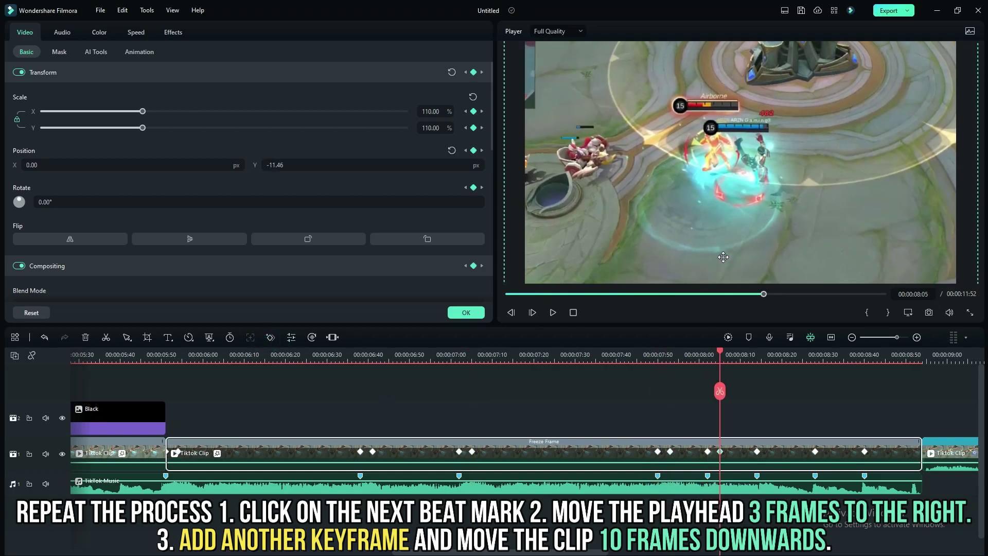
# Add a keyframe at 00:00:08:17, three frames after the 8:14 beat mark, and nudge the image 10 steps down.
pyautogui.click(757, 476)
pyautogui.press('Right')
pyautogui.press('Right')
pyautogui.press('Right')
pyautogui.click(270, 337)
pyautogui.click(736, 172)
pyautogui.press('Down')
pyautogui.press('Down')
pyautogui.press('Down')
pyautogui.press('Down')
pyautogui.press('Down')
pyautogui.press('Down')
pyautogui.press('Down')
pyautogui.press('Down')
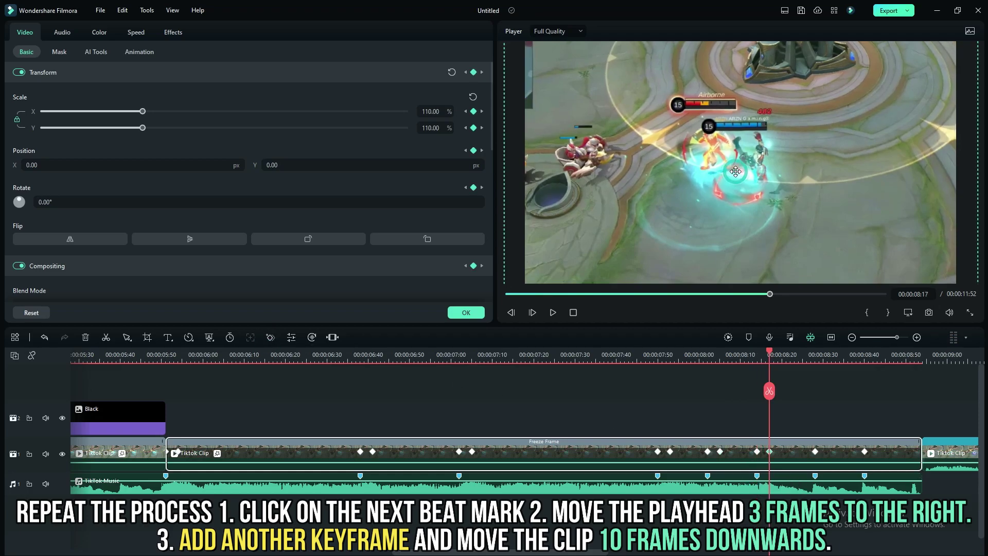
# Add a keyframe at 00:00:08:31, three frames after the 8:28 beat mark, and nudge the image 10 steps down.
pyautogui.click(816, 476)
pyautogui.press('Right')
pyautogui.press('Right')
pyautogui.press('Right')
pyautogui.hotkey('alt', '[')
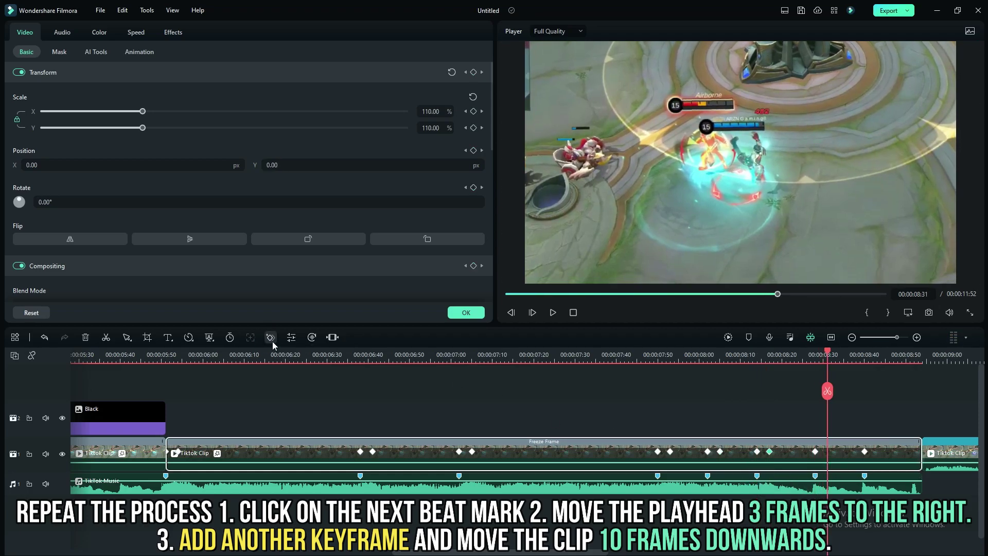
pyautogui.press('Down')
pyautogui.press('Down')
pyautogui.press('Down')
pyautogui.press('Down')
pyautogui.press('Down')
pyautogui.press('Down')
pyautogui.press('Down')
pyautogui.press('Down')
pyautogui.press('Down')
pyautogui.press('Down')
# Add a keyframe three frames after the 8:40 beat mark and nudge the image down to a Y position of -22.93 px.
pyautogui.click(865, 476)
pyautogui.press('Right')
pyautogui.press('Right')
pyautogui.press('Right')
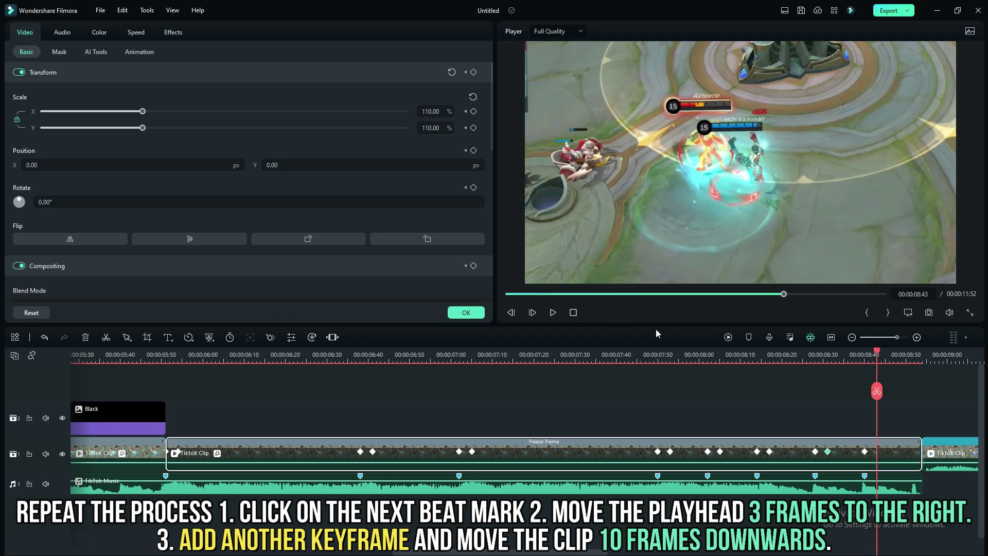
pyautogui.click(746, 238)
pyautogui.press('Down')
pyautogui.press('Down')
pyautogui.press('Down')
pyautogui.press('Down')
pyautogui.press('Down')
pyautogui.press('Down')
pyautogui.press('Down')
pyautogui.press('Down')
pyautogui.press('Down')
pyautogui.press('Down')
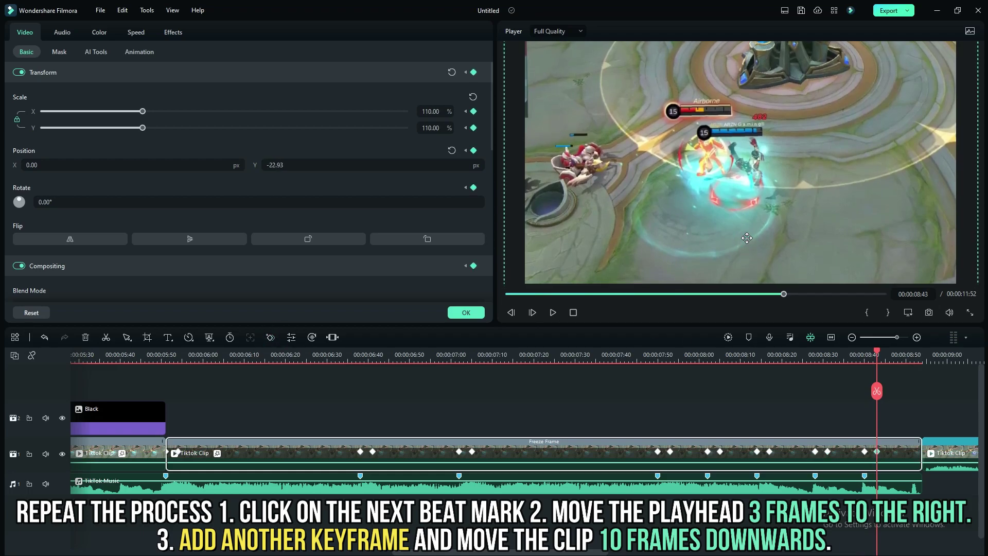
# Add a Fade transition at the end of the last Tiktok Clip segment and render the timeline preview.
pyautogui.click(899, 358)
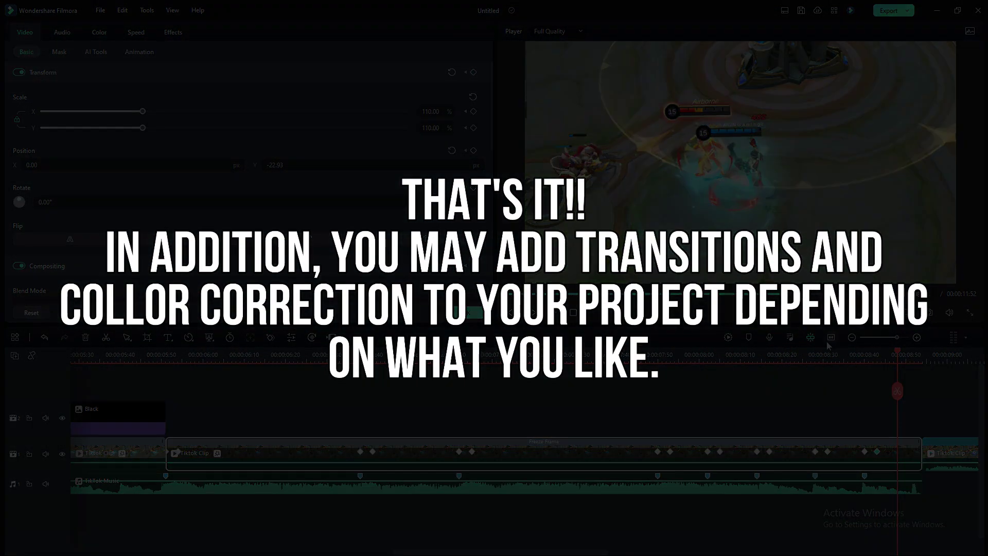
pyautogui.click(829, 339)
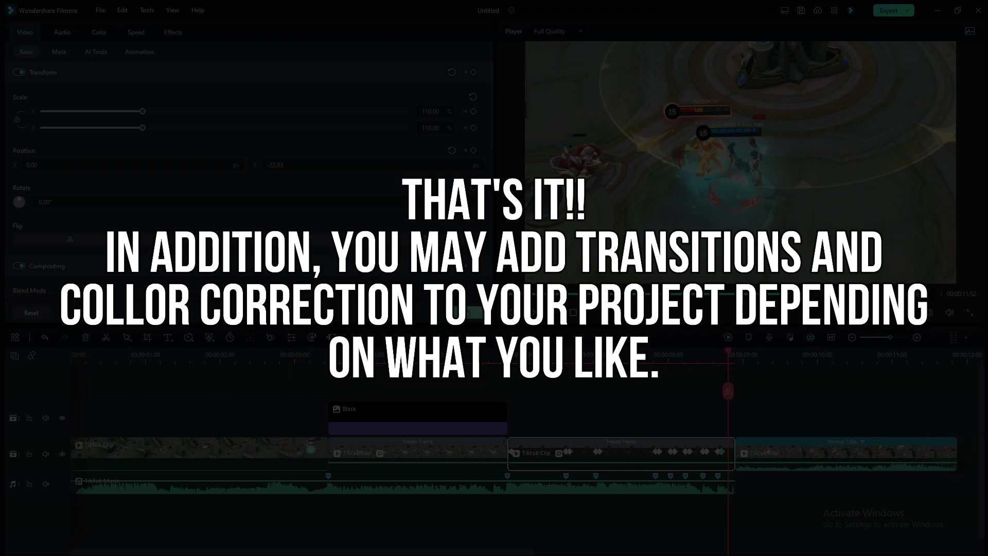
pyautogui.click(468, 312)
pyautogui.click(176, 41)
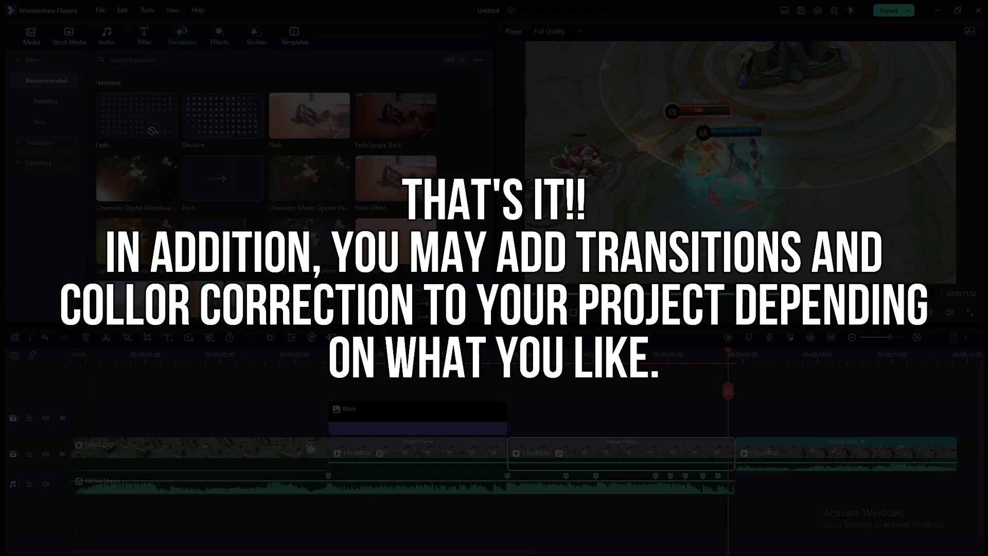
pyautogui.moveTo(955, 454); pyautogui.dragTo(809, 457)
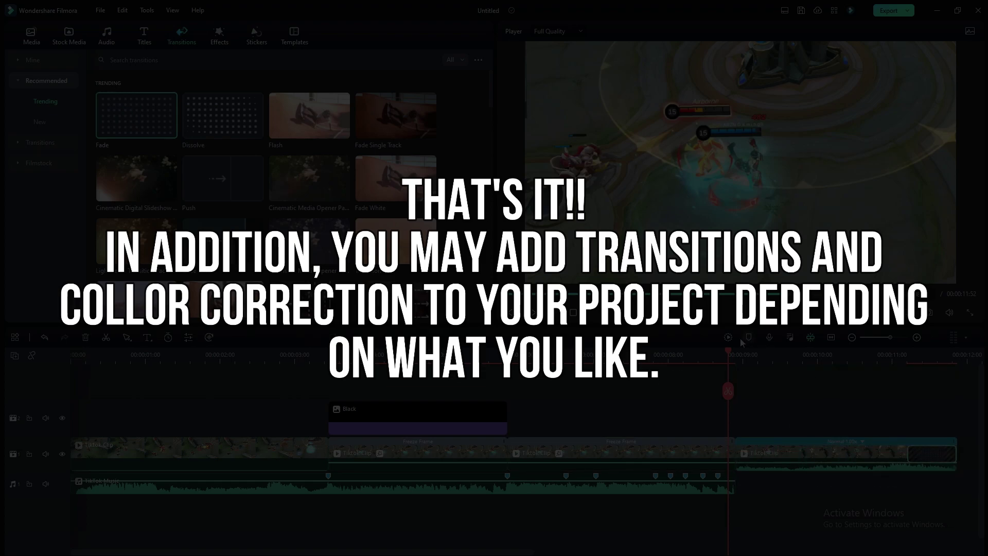
pyautogui.click(727, 339)
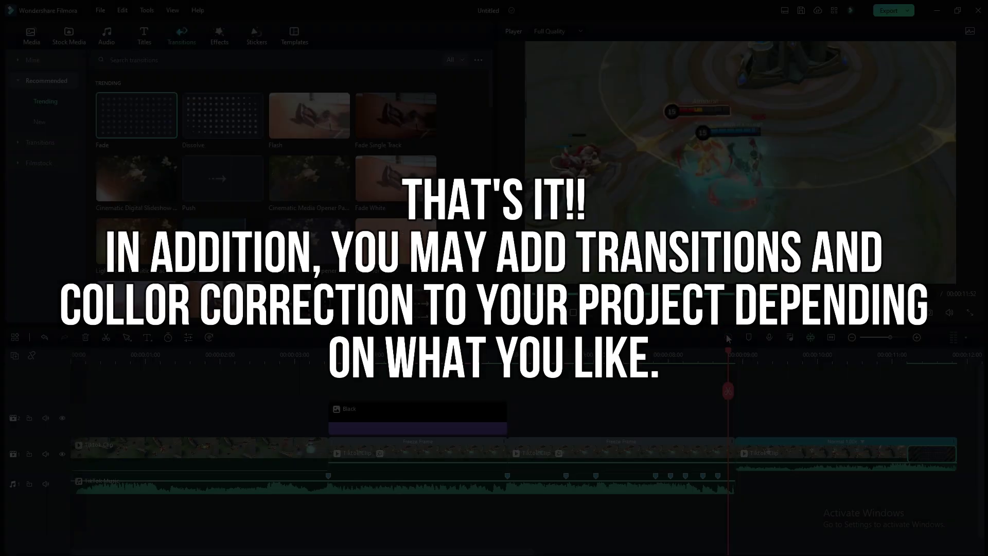